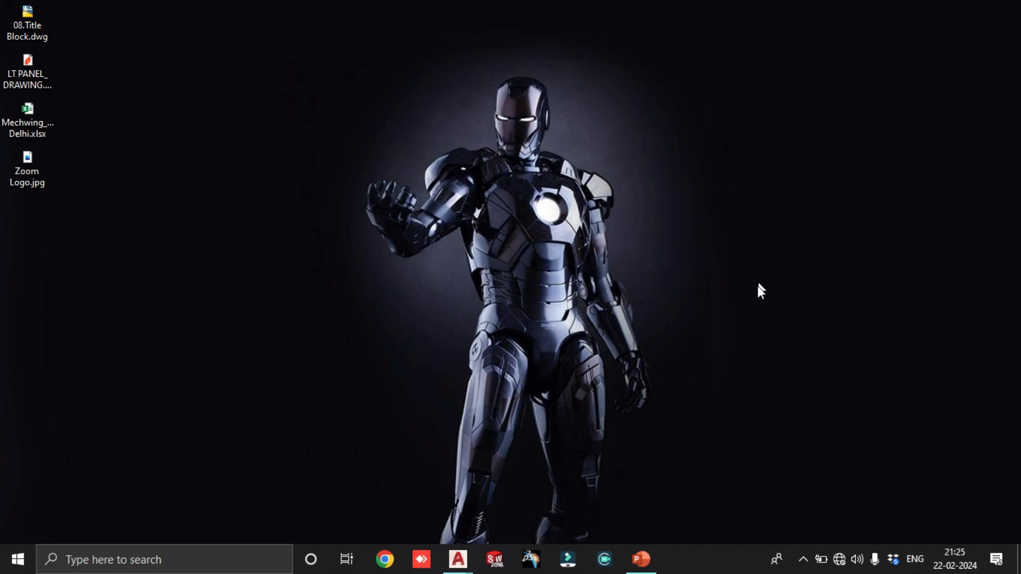
# - Review the AutoCAD Class 50 slide in PowerPoint, and switch to a maximized AutoCAD window showing Drawing1
pyautogui.click(641, 558)
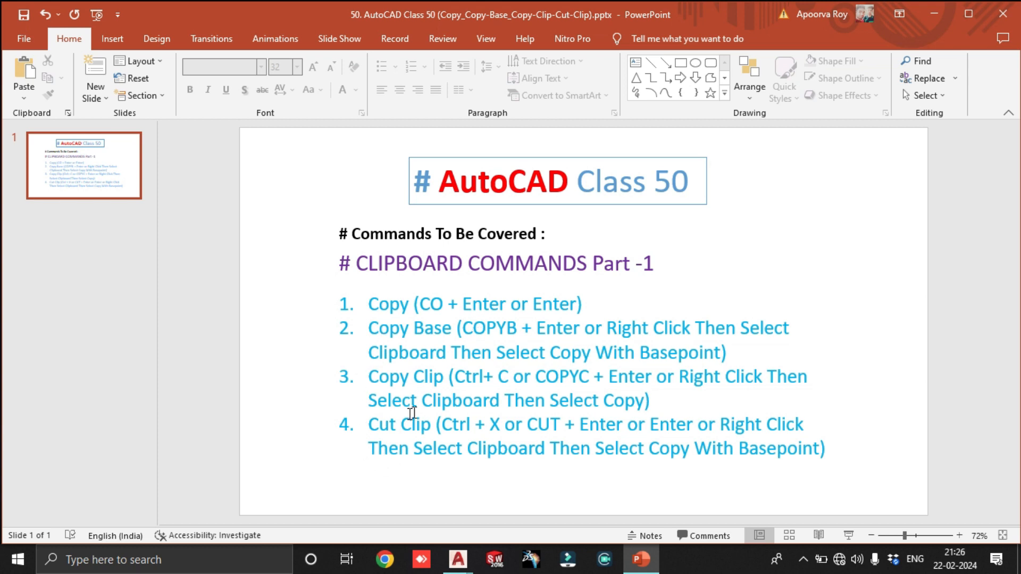
pyautogui.click(935, 13)
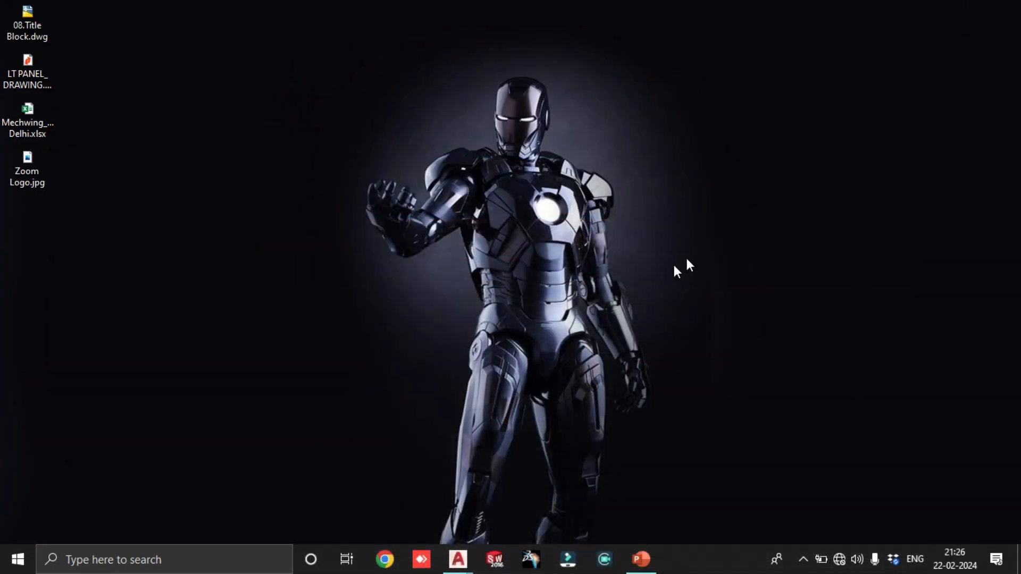
pyautogui.click(458, 558)
pyautogui.click(384, 531)
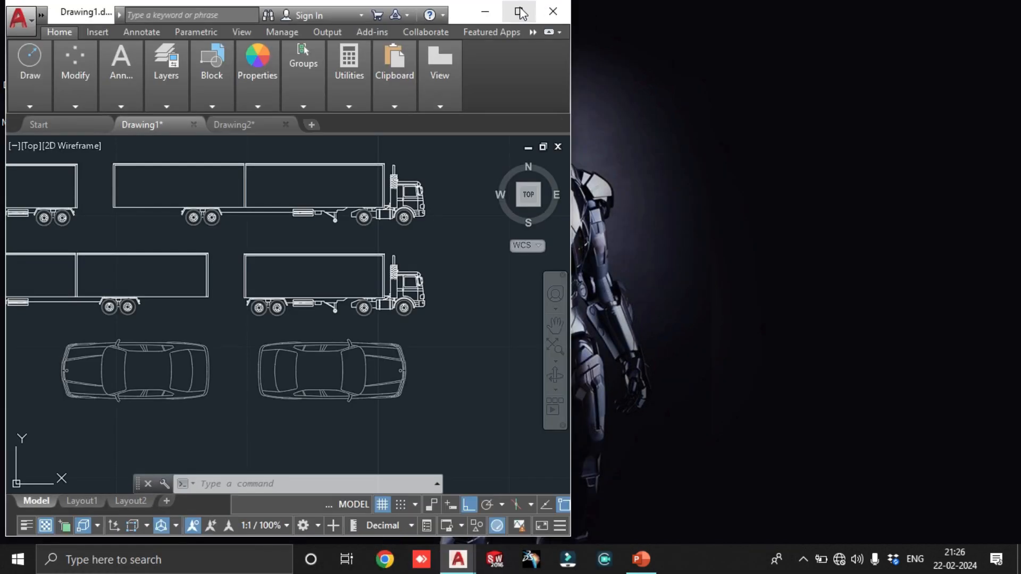
pyautogui.click(521, 12)
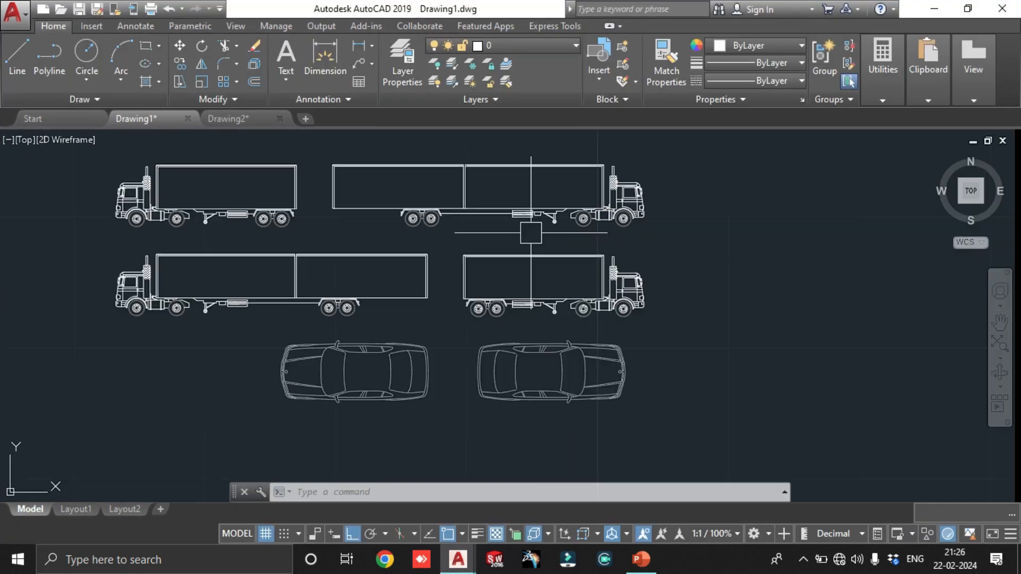
# - Examine the truck and car blocks in Drawing1 and check the Copy command's entry on the PowerPoint slide
pyautogui.scroll(-3, 585, 276)
pyautogui.scroll(4, 505, 249)
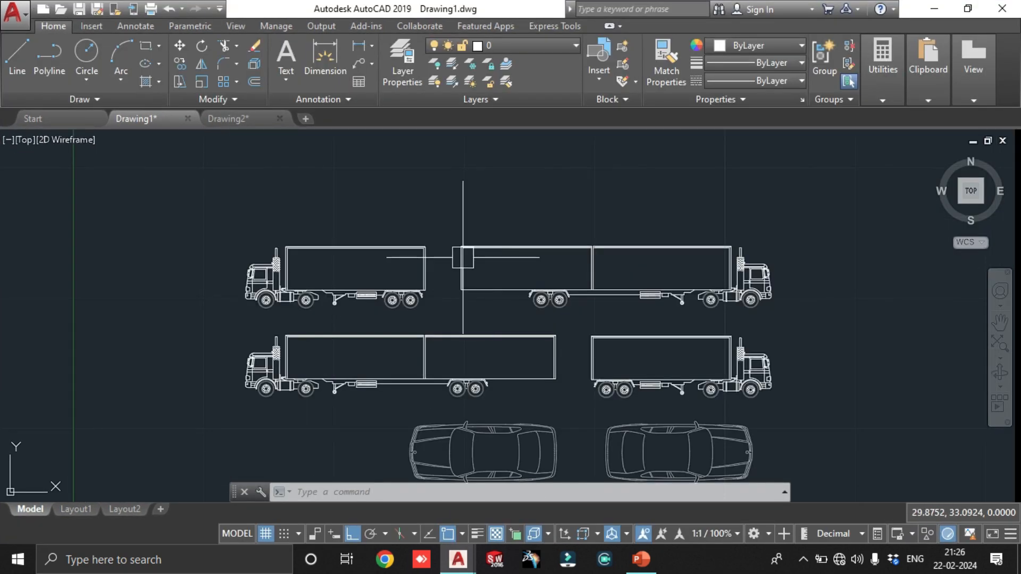
pyautogui.scroll(-4, 456, 374)
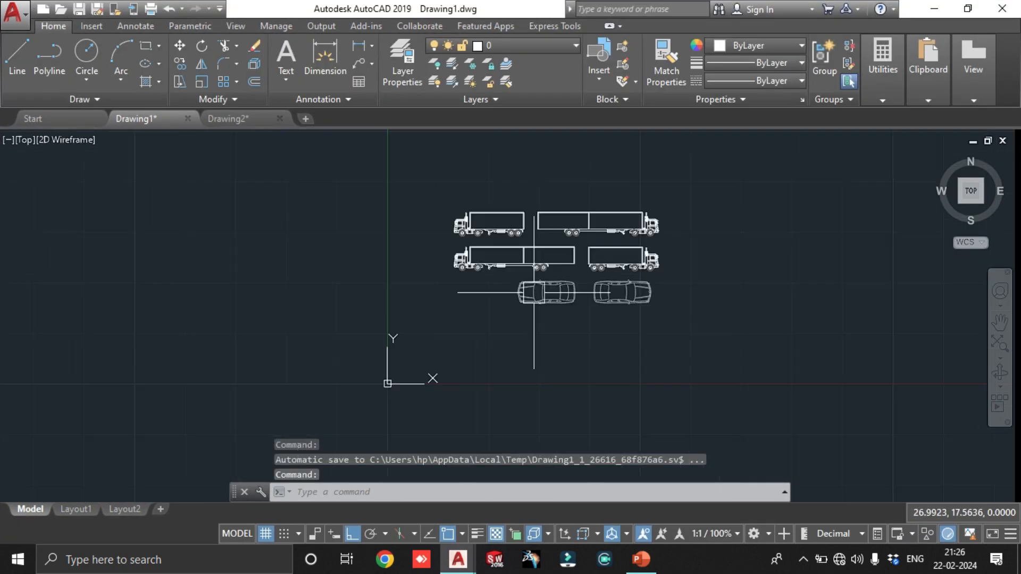
pyautogui.scroll(4, 615, 221)
pyautogui.scroll(-4, 409, 249)
pyautogui.scroll(2, 337, 211)
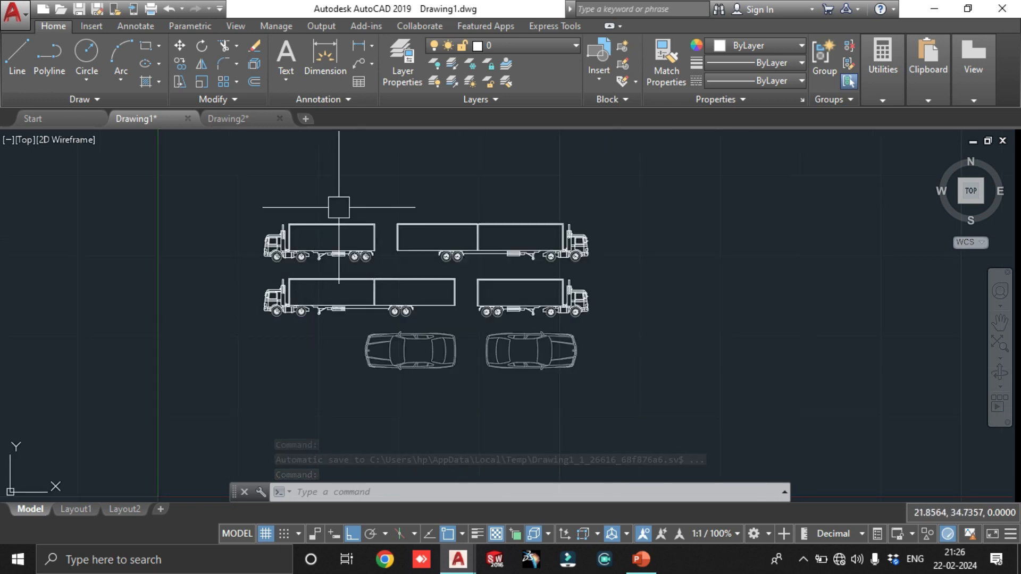
pyautogui.click(643, 561)
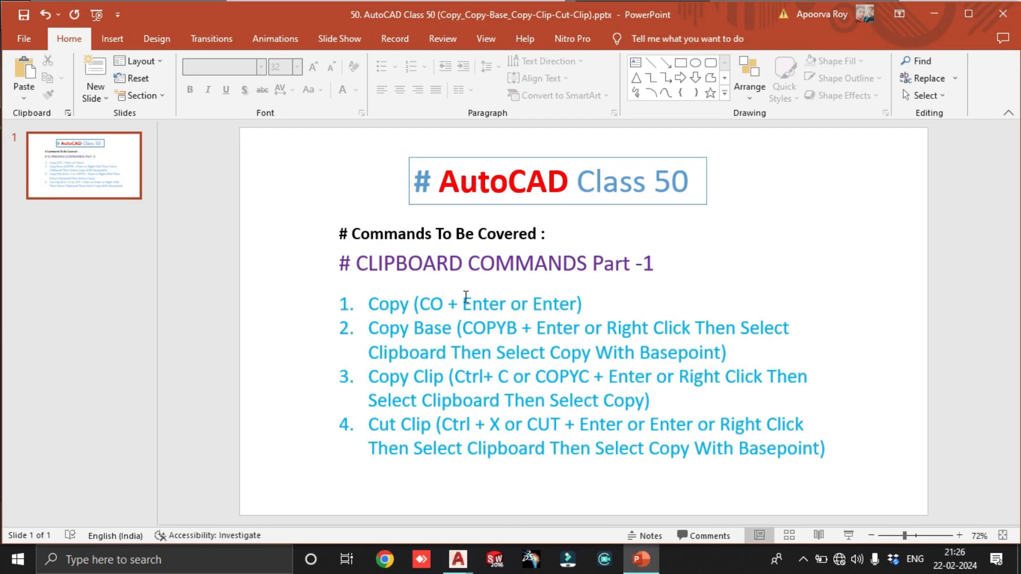
pyautogui.hotkey('alt', 'Tab')
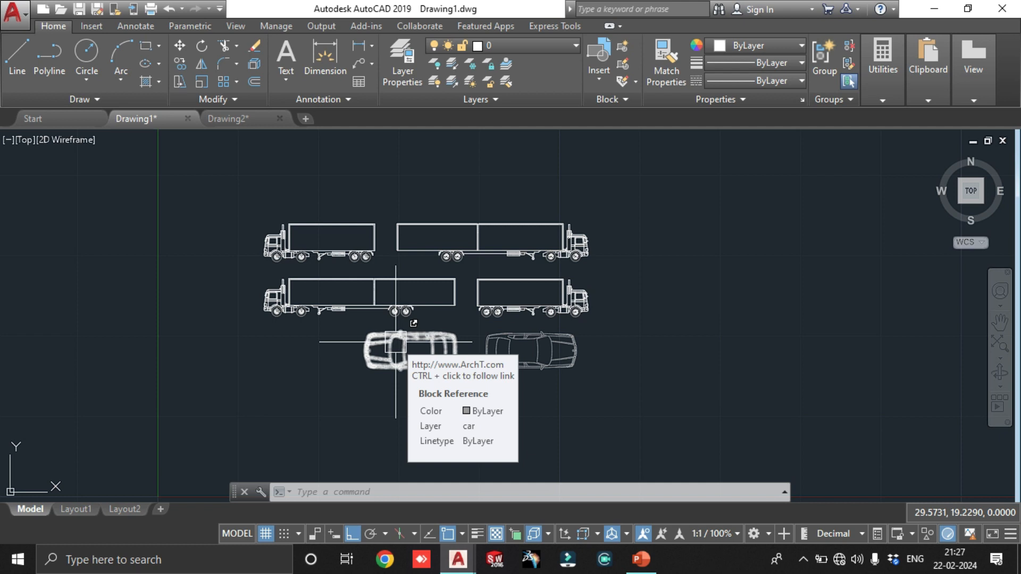
# - Start the Copy command on the right-facing car, using the middle of its rear edge as the base point
pyautogui.write('ct ')
pyautogui.write('o')
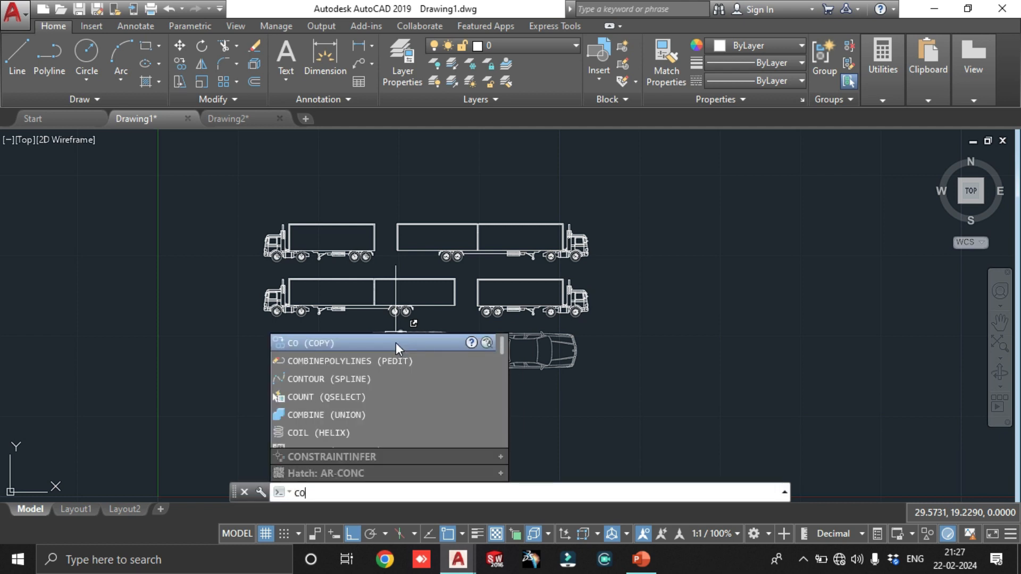
pyautogui.press('Return')
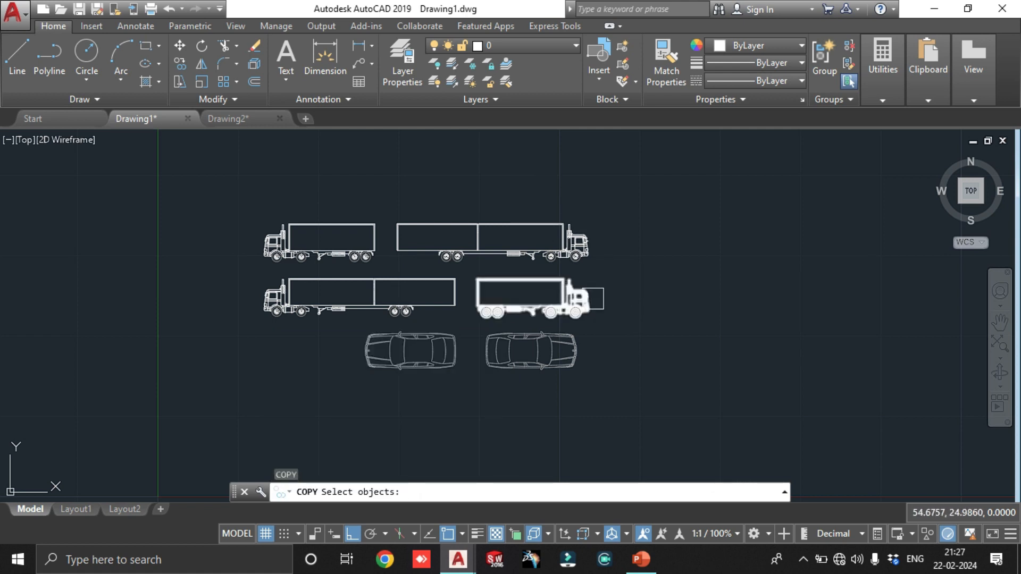
pyautogui.click(570, 349)
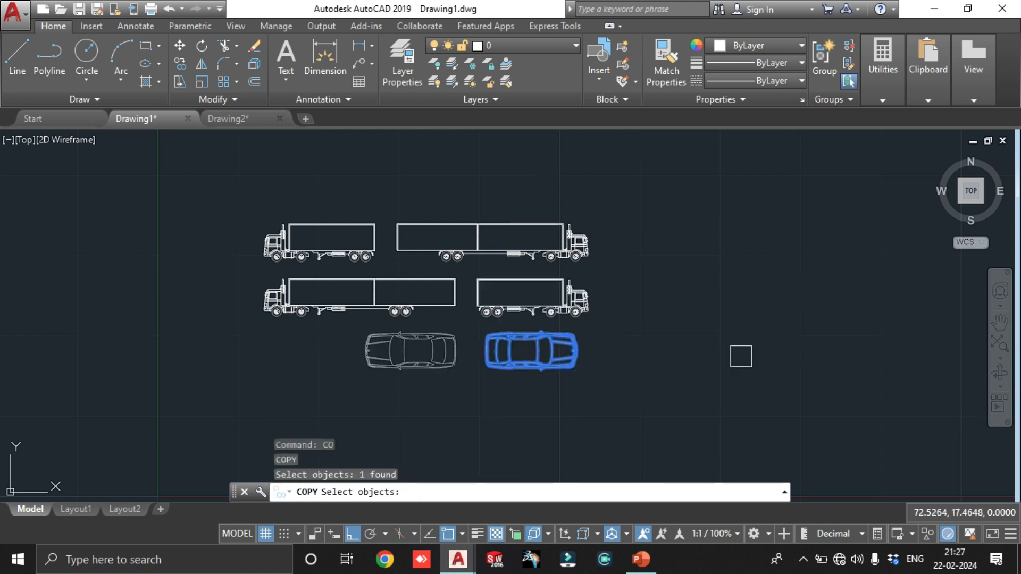
pyautogui.press('Return')
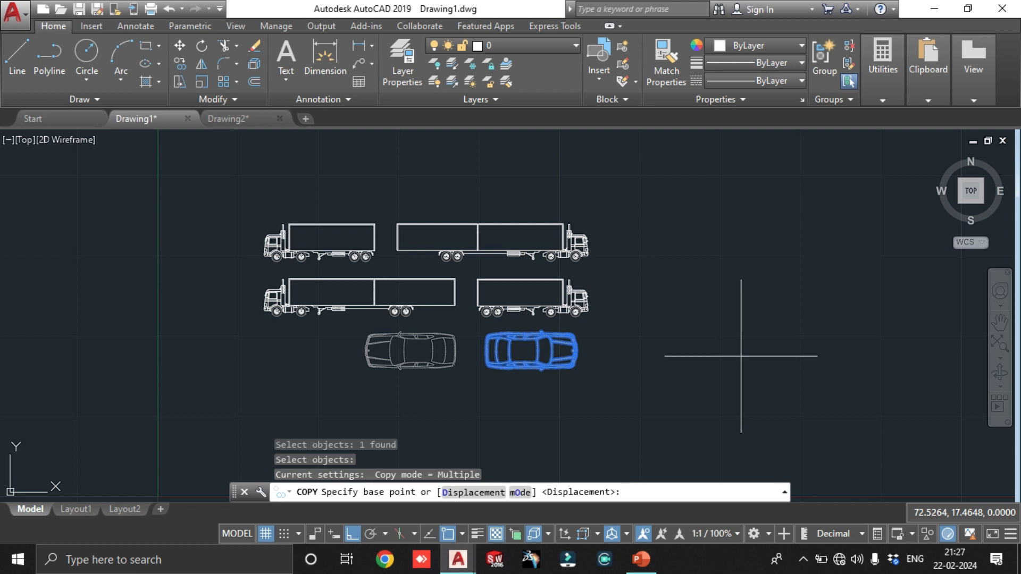
pyautogui.scroll(6, 501, 384)
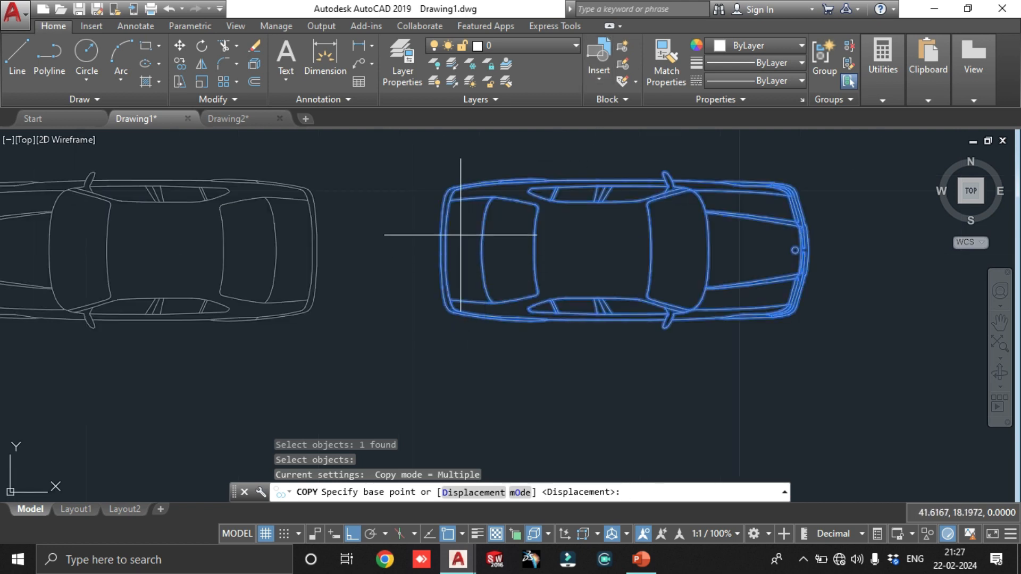
pyautogui.click(441, 241)
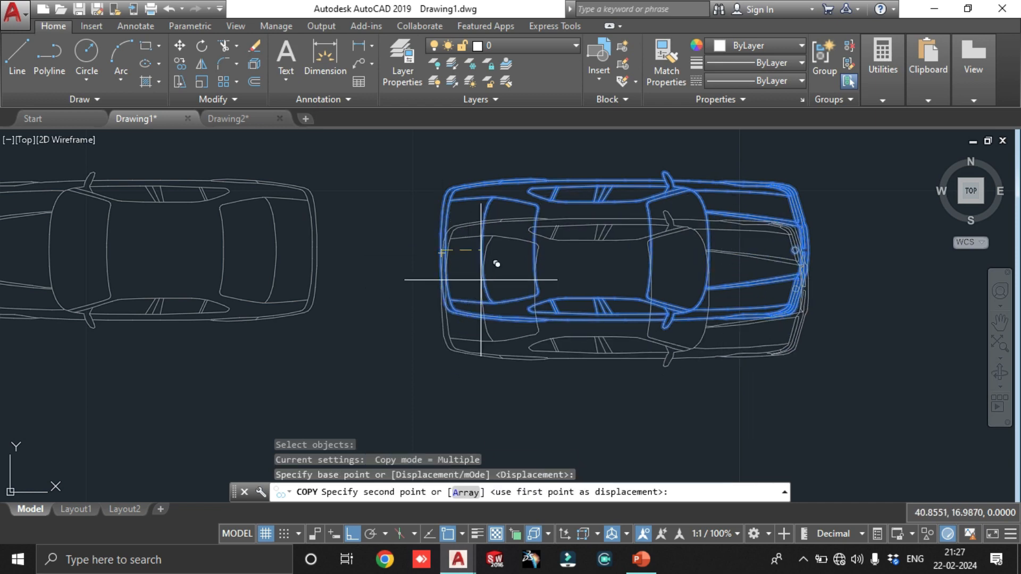
# - Place the first copy of the car horizontally ahead of the original, trying Ortho off and switching it back on
pyautogui.scroll(-8, 563, 269)
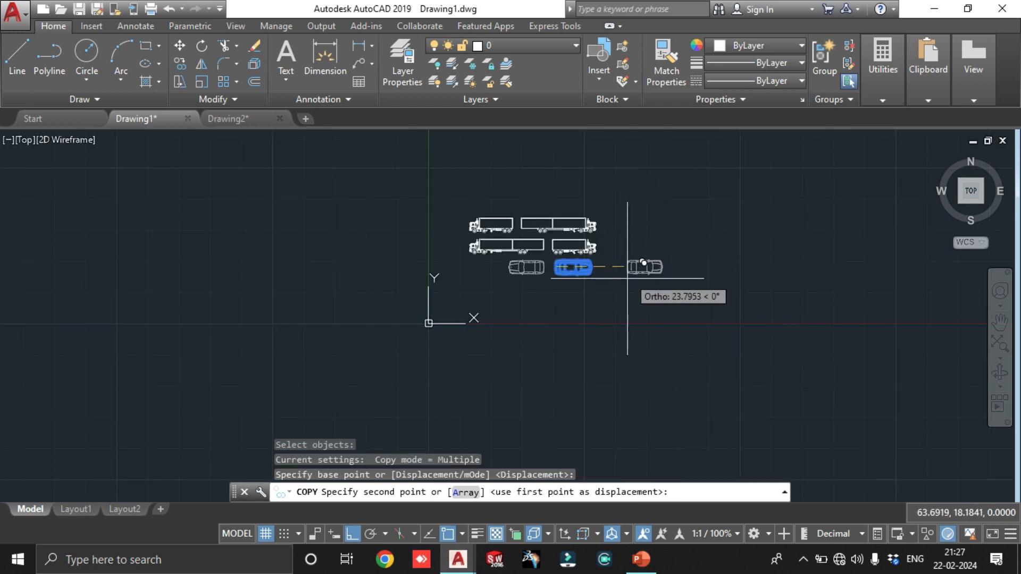
pyautogui.click(600, 267)
pyautogui.scroll(5, 606, 265)
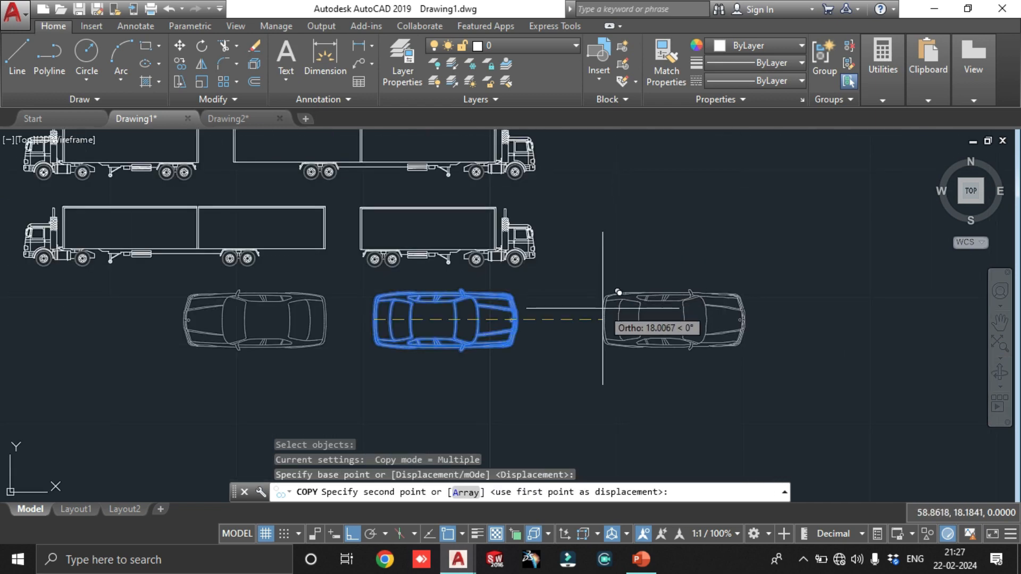
pyautogui.press('F8')
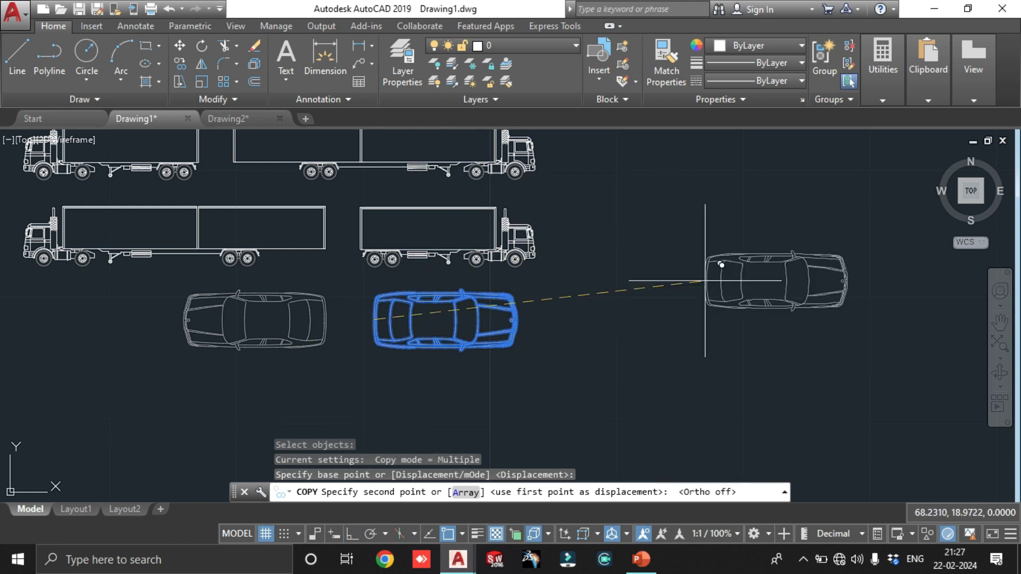
pyautogui.press('F8')
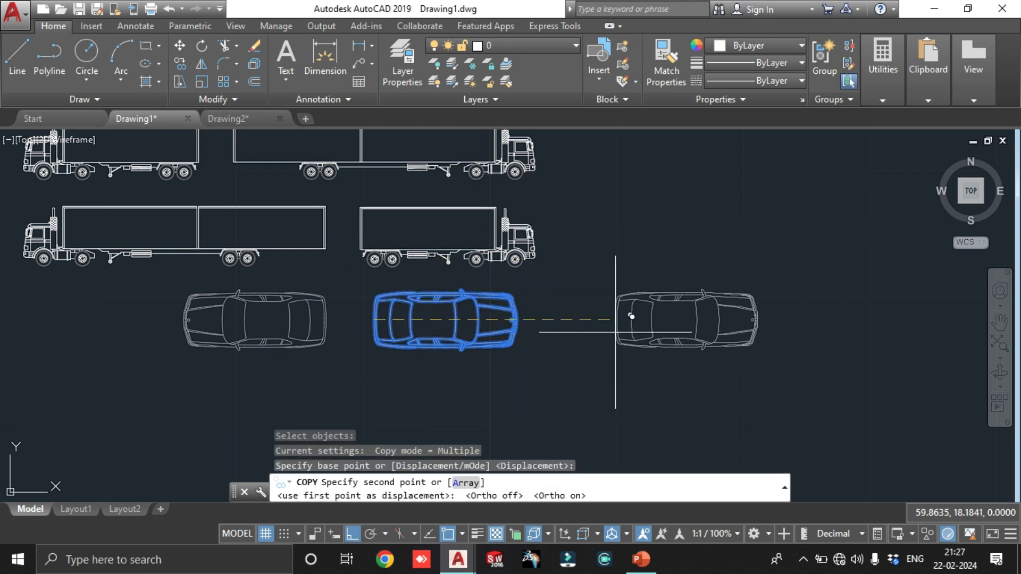
pyautogui.scroll(-2, 461, 324)
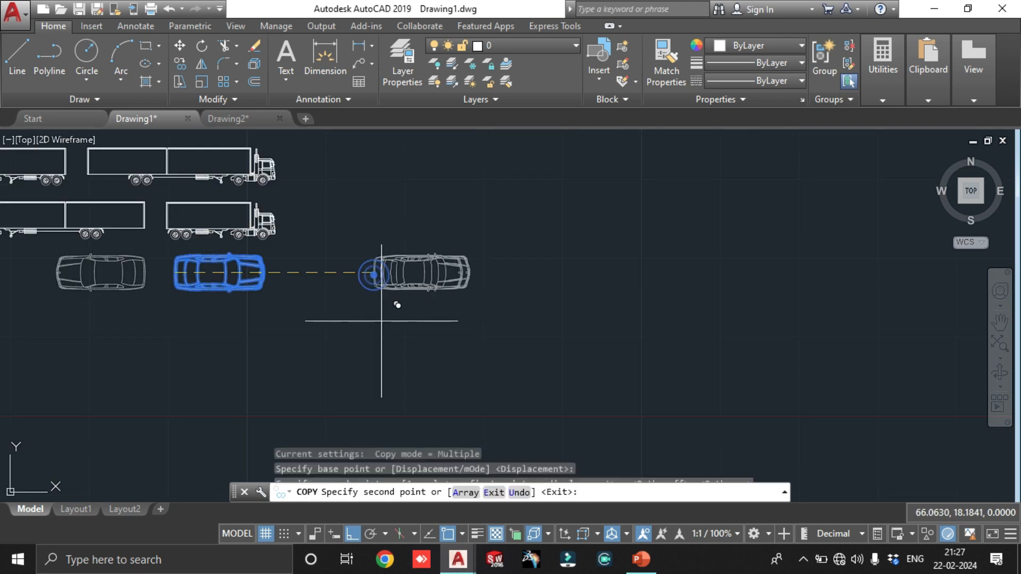
pyautogui.click(420, 340)
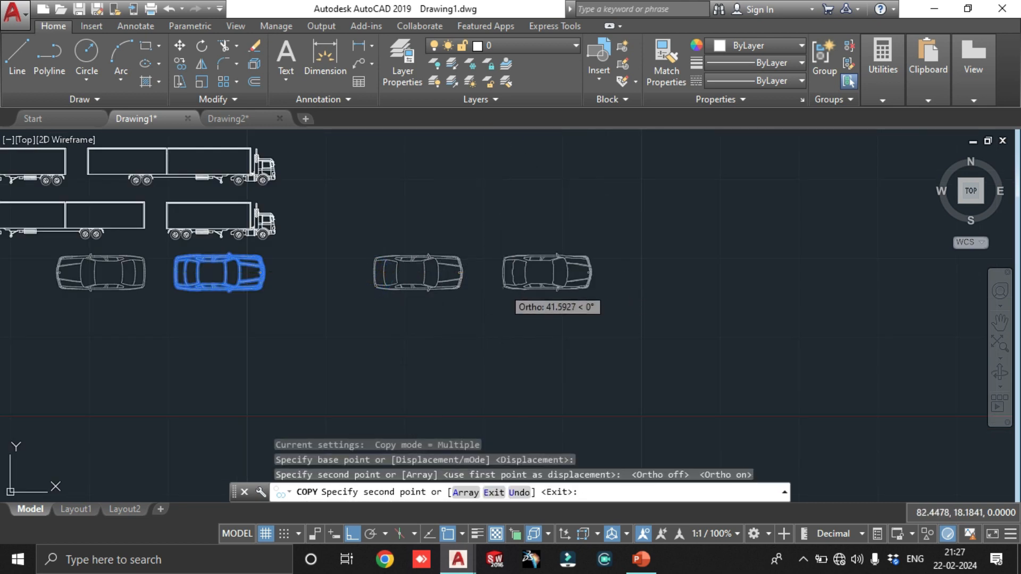
# - Place four more copies of the car along the same horizontal line and end the Copy command
pyautogui.click(503, 276)
pyautogui.click(637, 291)
pyautogui.click(794, 258)
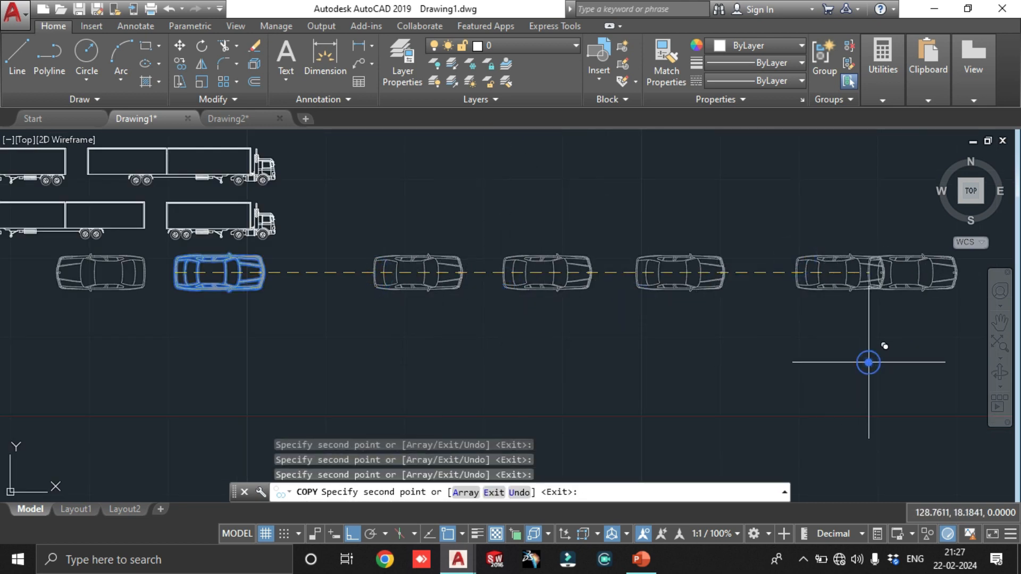
pyautogui.click(883, 245)
pyautogui.press('Escape')
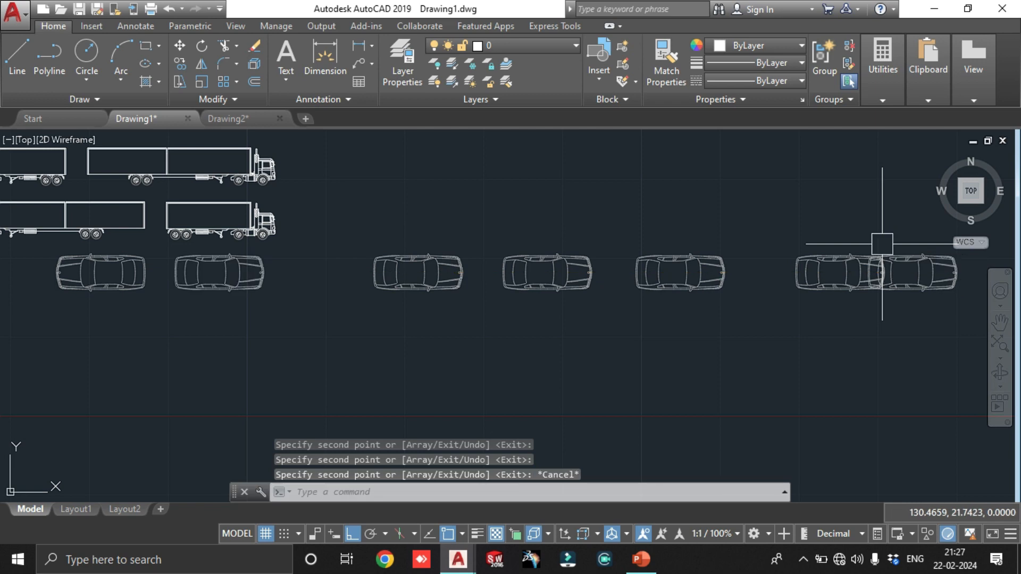
# - Undo the car copies made with the Copy command
pyautogui.hotkey('ctrl', 'z')
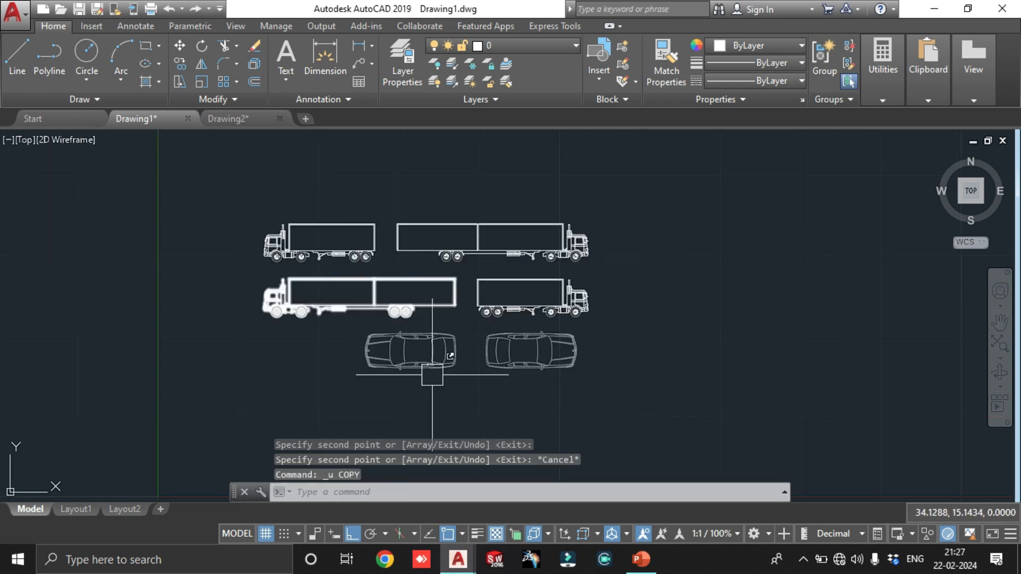
pyautogui.scroll(6, 611, 396)
pyautogui.scroll(-6, 524, 342)
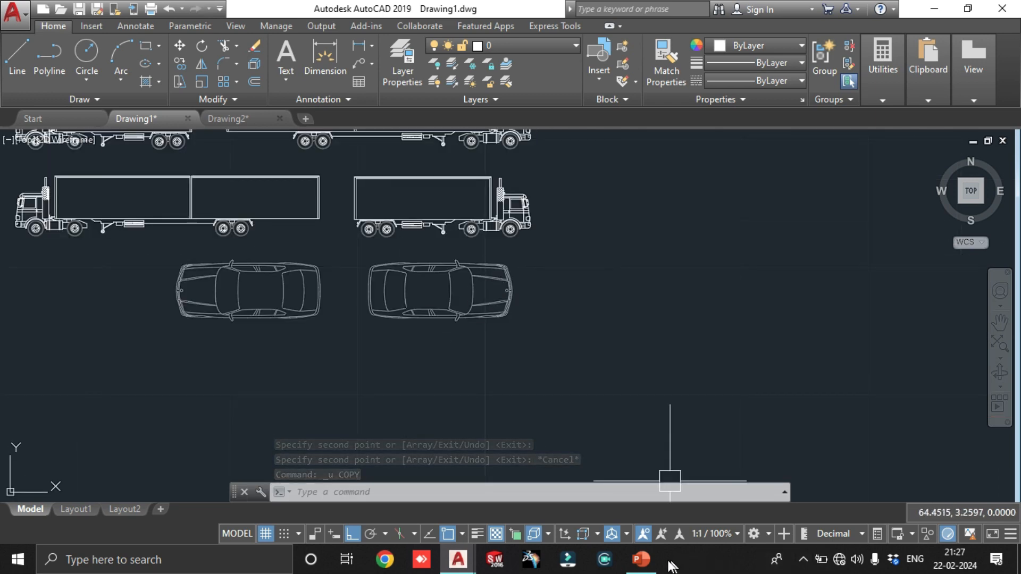
# - Check the Copy Base entry on the PowerPoint slide and examine the trucks and cars in the AutoCAD drawing
pyautogui.click(641, 558)
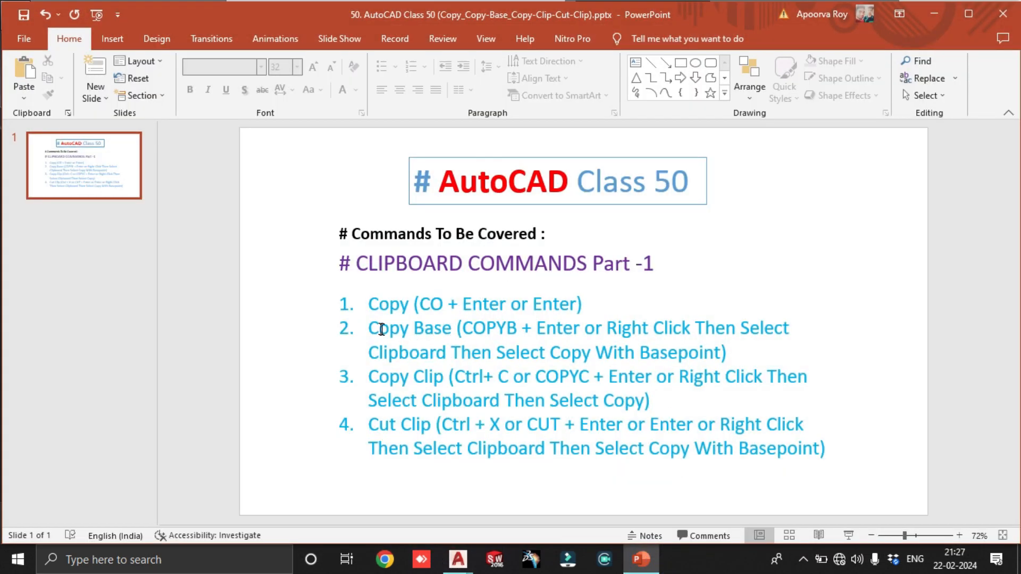
pyautogui.click(934, 13)
pyautogui.scroll(-3, 556, 306)
pyautogui.scroll(4, 494, 273)
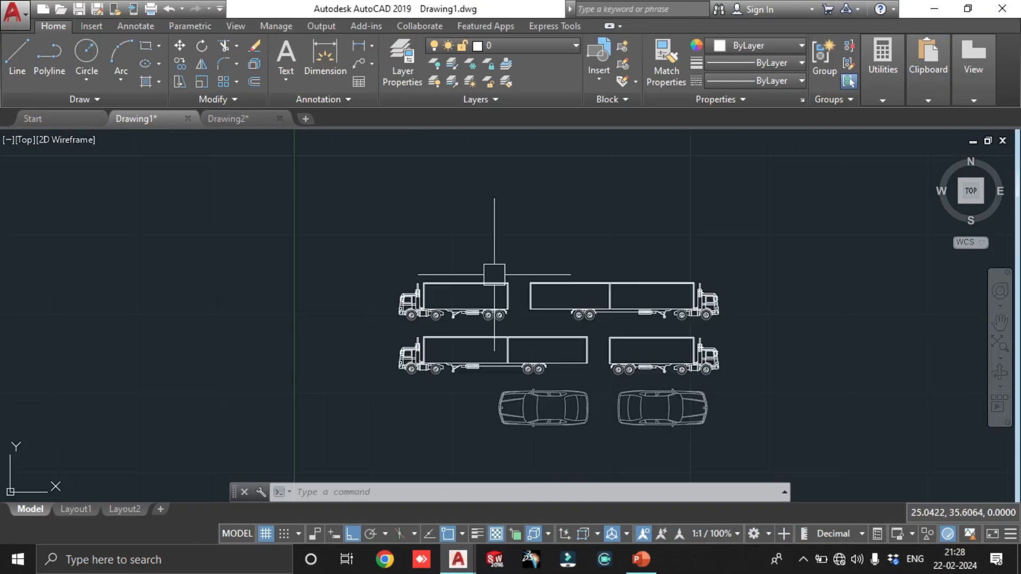
pyautogui.scroll(-2, 581, 308)
pyautogui.scroll(2, 683, 403)
pyautogui.scroll(2, 684, 402)
pyautogui.scroll(-2, 647, 296)
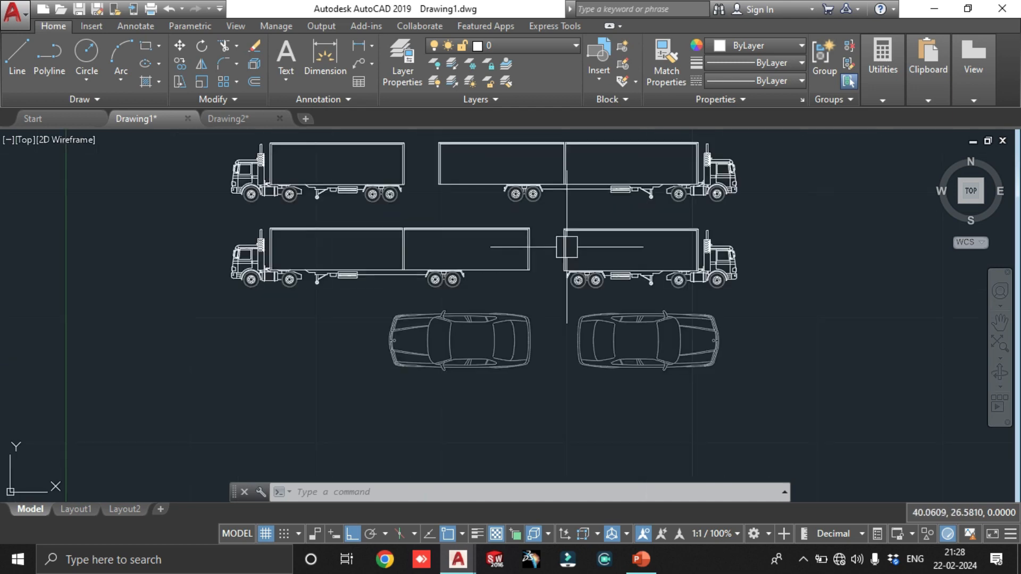
pyautogui.scroll(-1, 570, 255)
pyautogui.scroll(4, 561, 194)
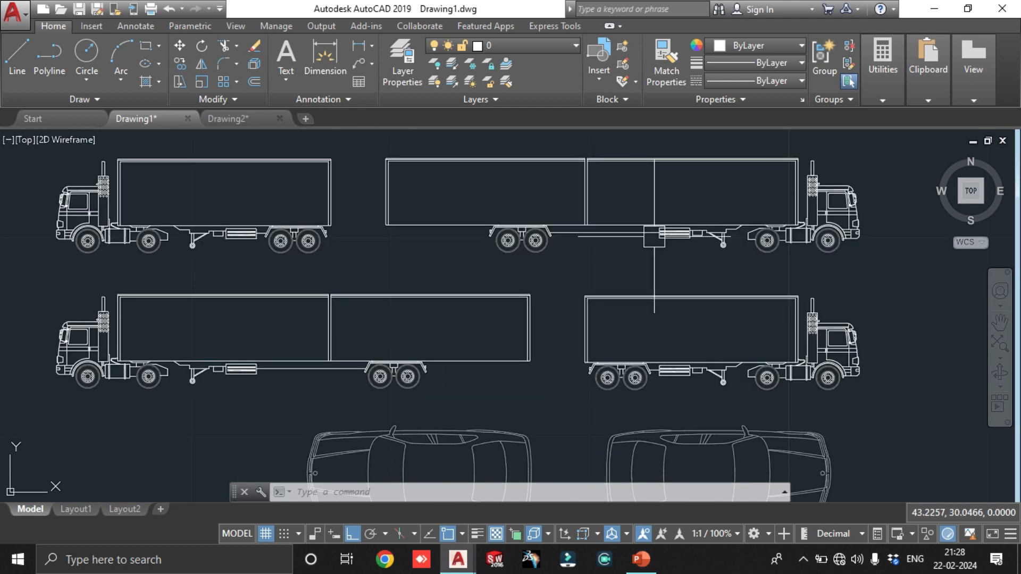
pyautogui.scroll(-2, 740, 248)
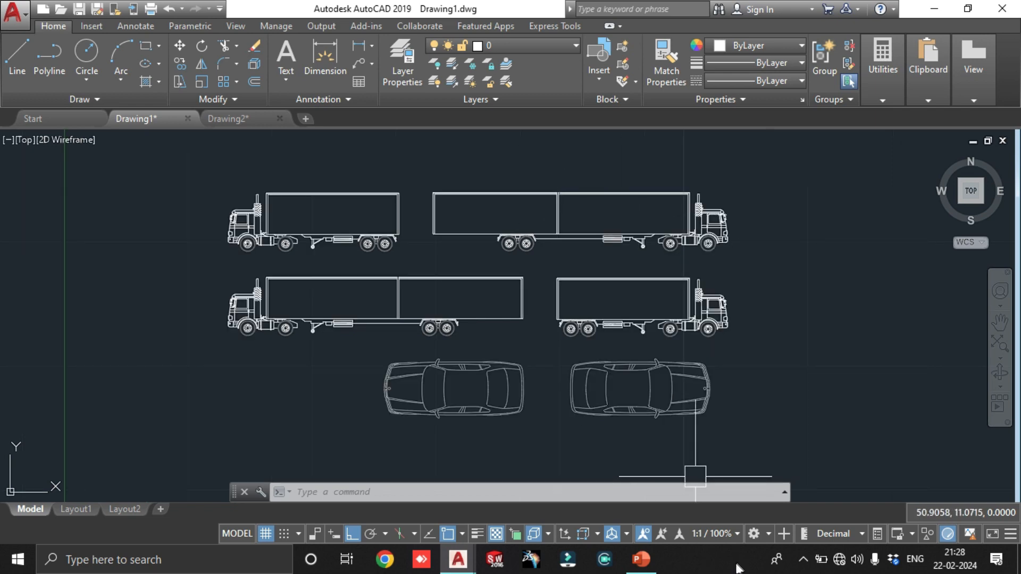
# - Compare the clipboard commands listed on the PowerPoint slide with the Clipboard tools available in AutoCAD
pyautogui.click(641, 559)
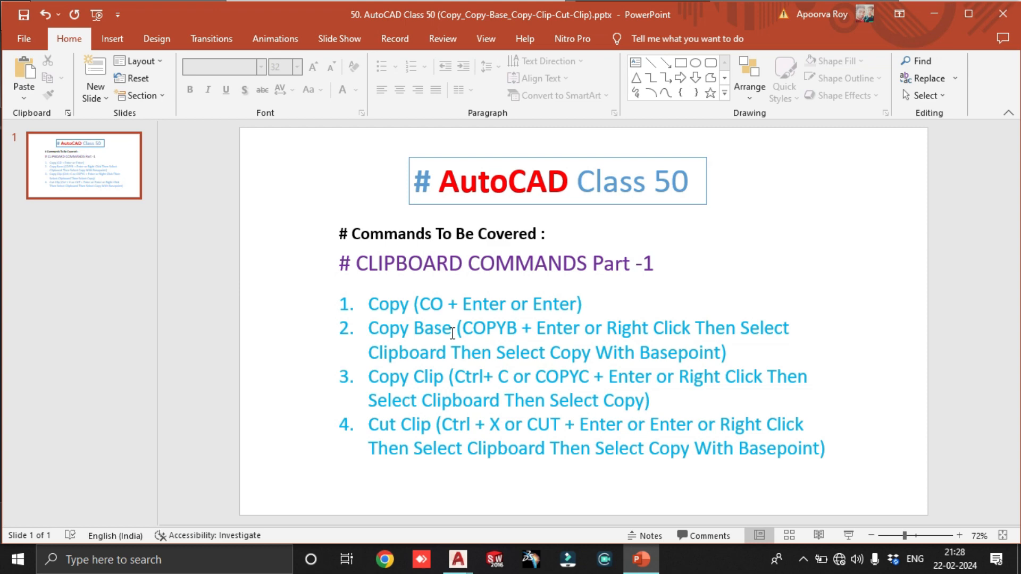
pyautogui.click(934, 11)
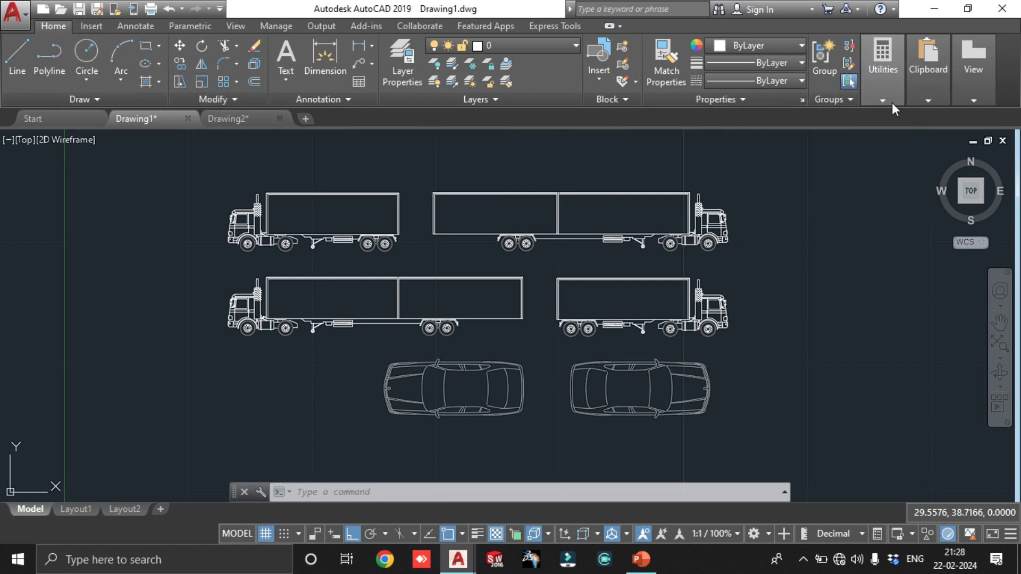
pyautogui.moveTo(932, 102)
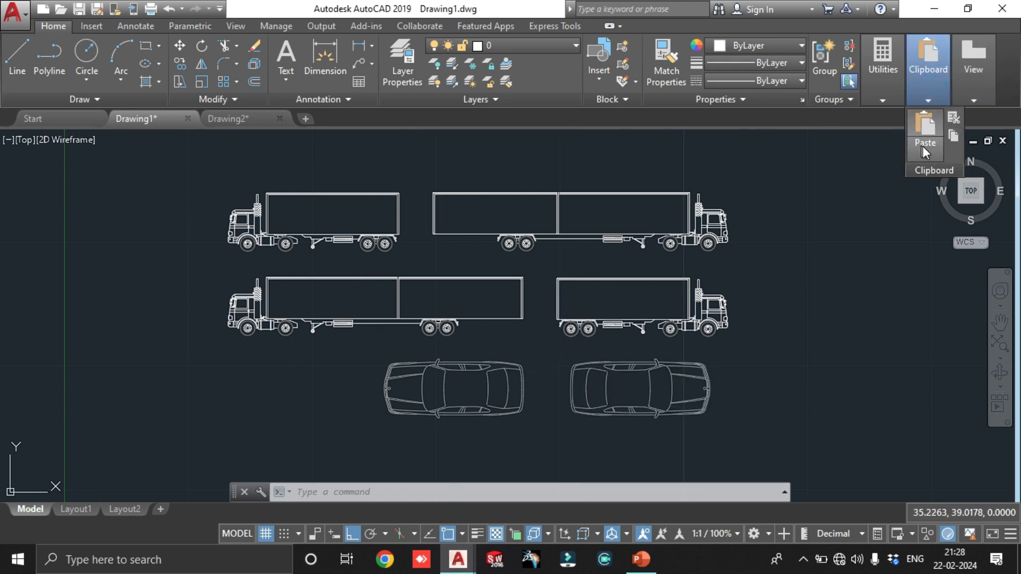
pyautogui.click(934, 9)
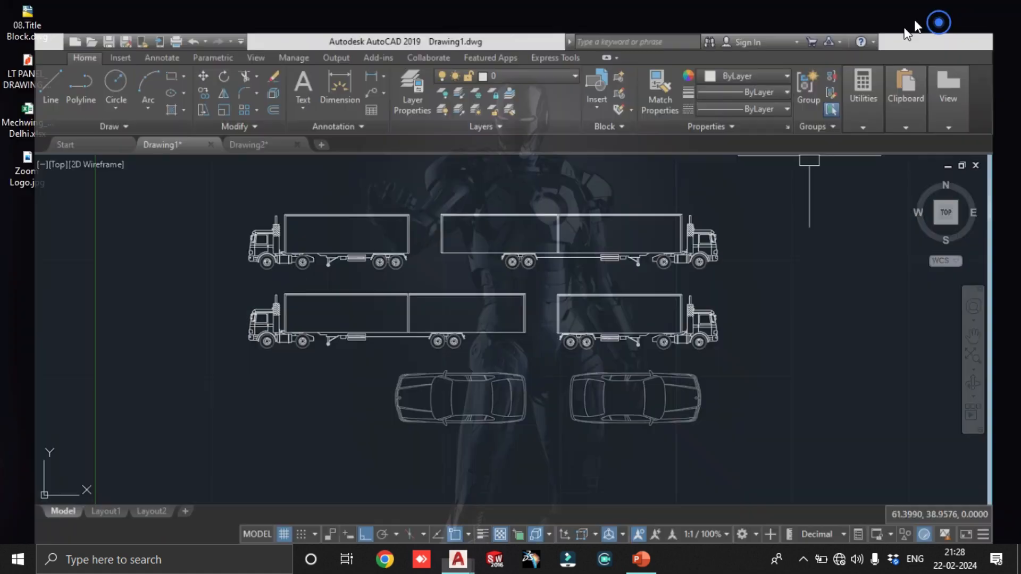
pyautogui.click(640, 558)
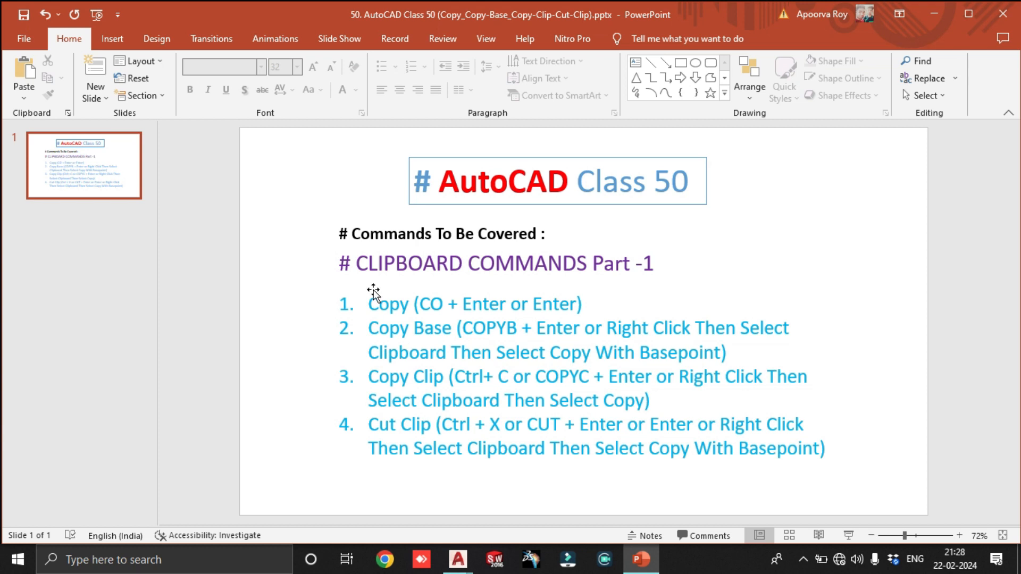
# - Return to Drawing1.dwg in AutoCAD, maximize its window, and recheck the Copy Base entry on the PowerPoint slide
pyautogui.click(932, 11)
pyautogui.moveTo(458, 558)
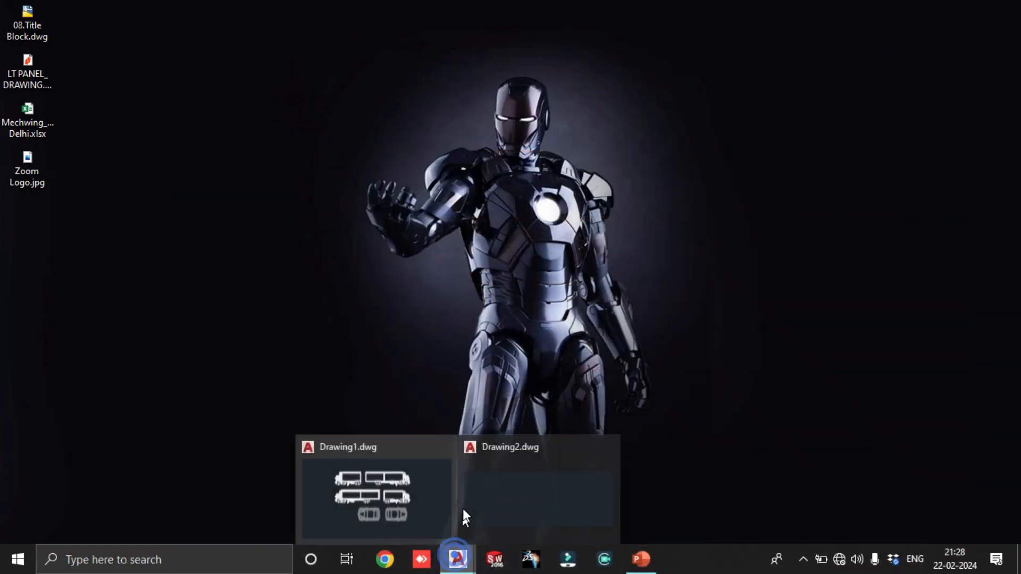
pyautogui.click(430, 483)
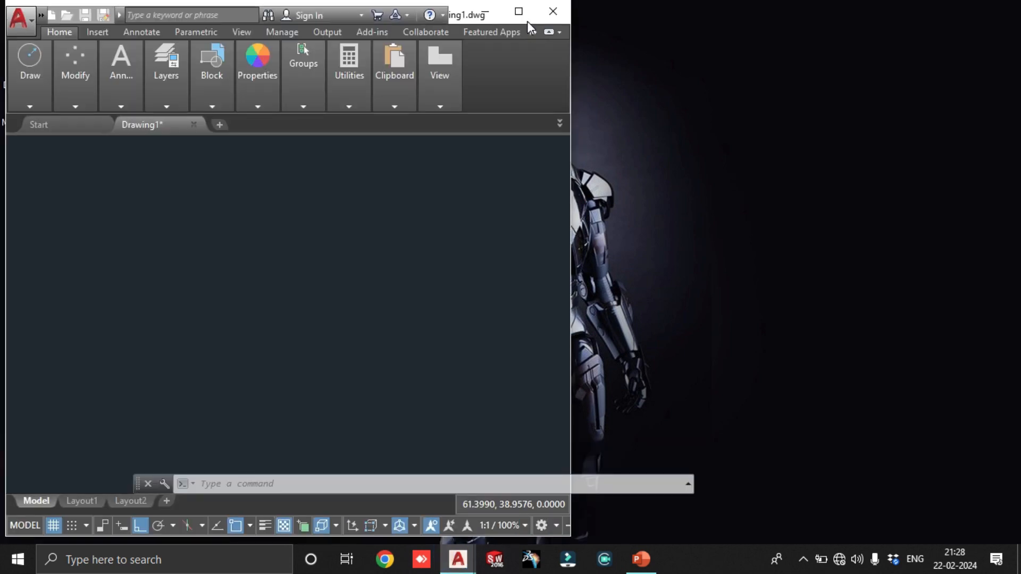
pyautogui.click(518, 12)
pyautogui.scroll(-3, 529, 342)
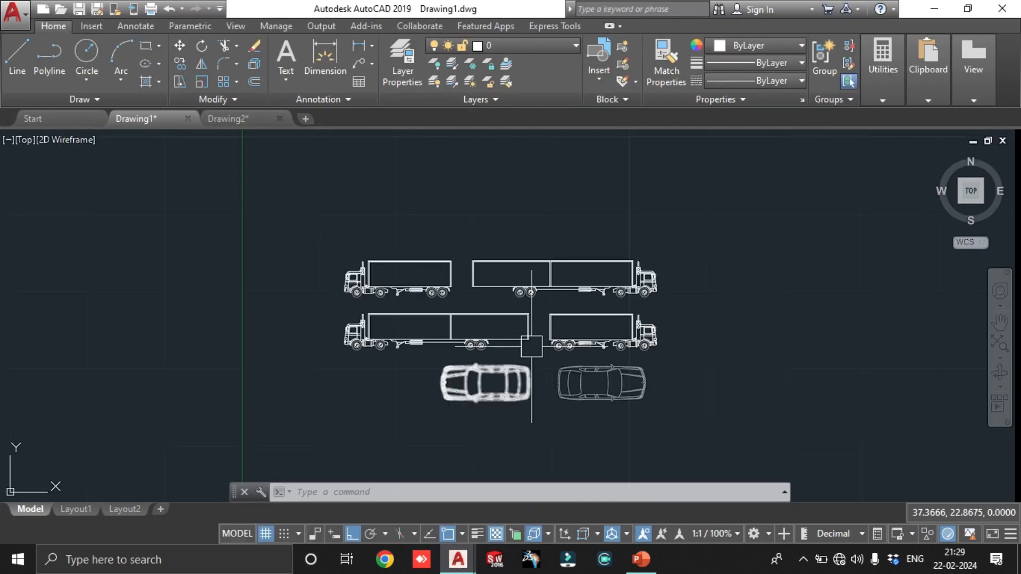
pyautogui.scroll(4, 392, 342)
pyautogui.scroll(-2, 462, 286)
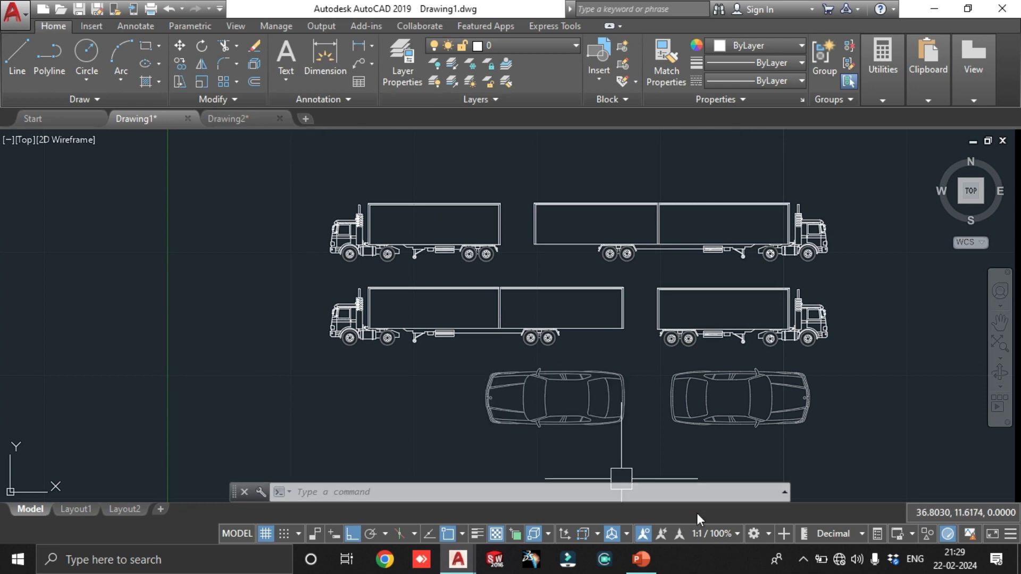
pyautogui.click(640, 558)
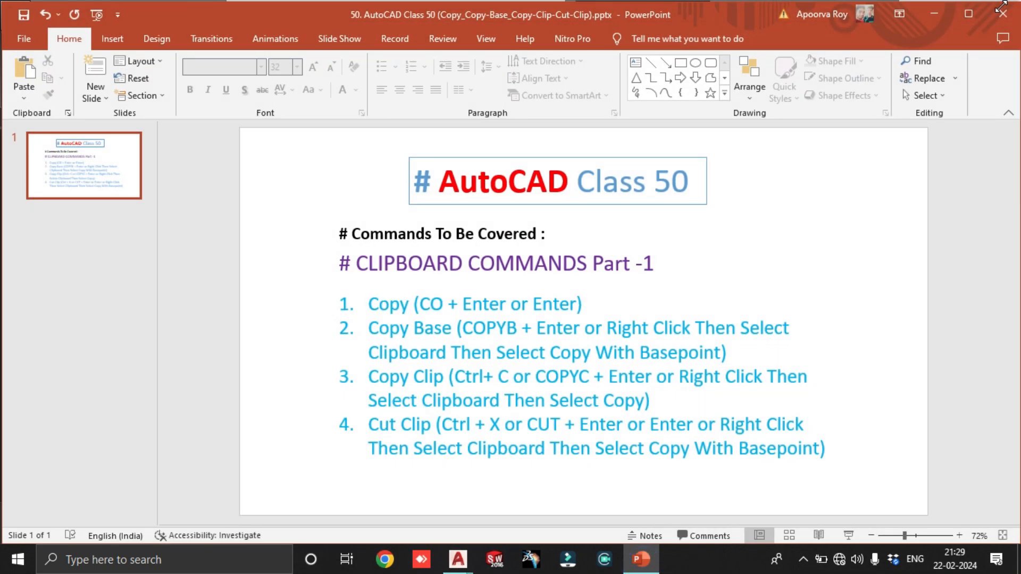
pyautogui.click(934, 13)
# - Copy the left-facing car below the trucks to the clipboard with COPYBASE, using a base point at the middle of its windshield
pyautogui.click(568, 494)
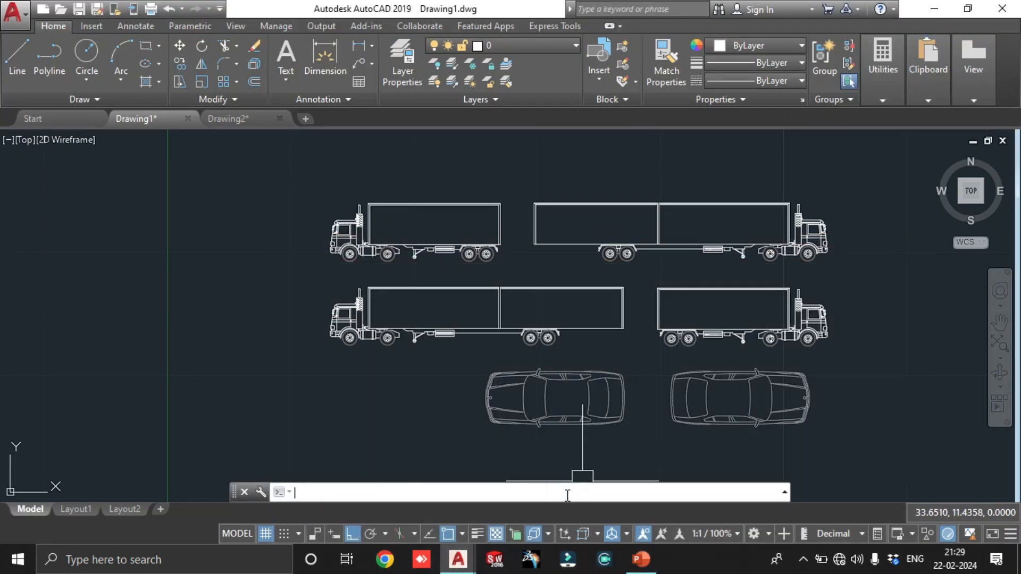
pyautogui.write('copyb')
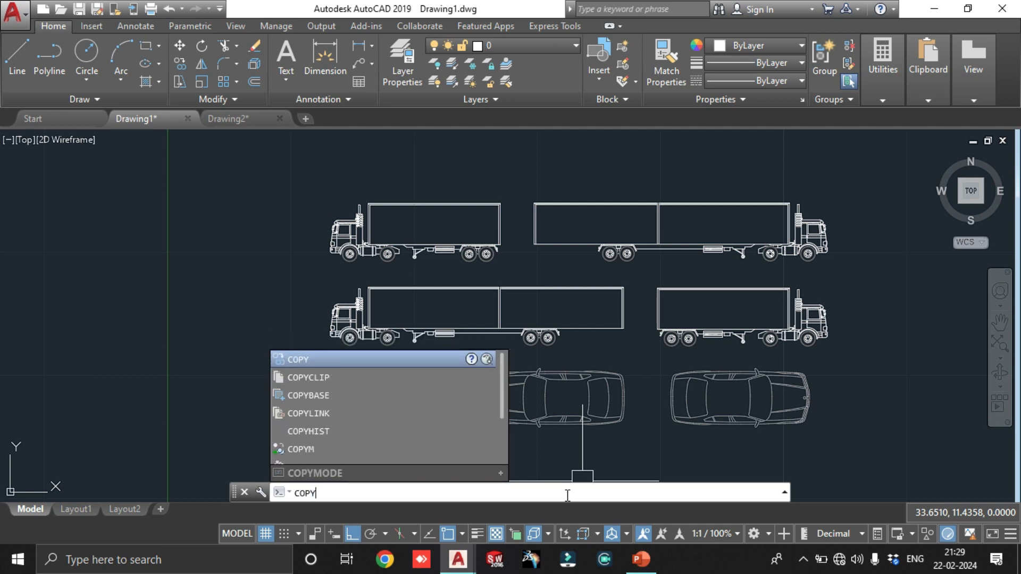
pyautogui.press('Return')
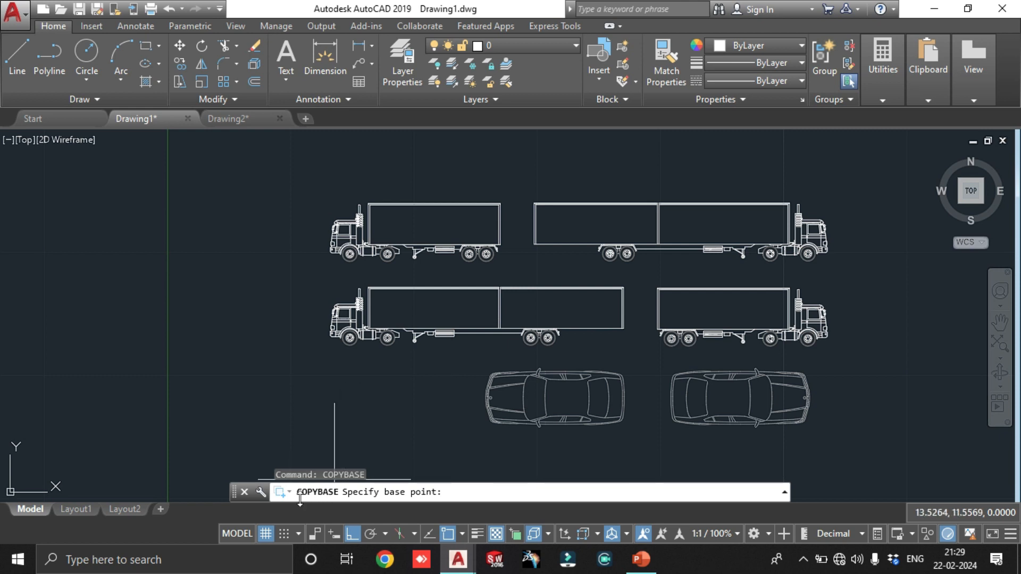
pyautogui.scroll(2, 606, 384)
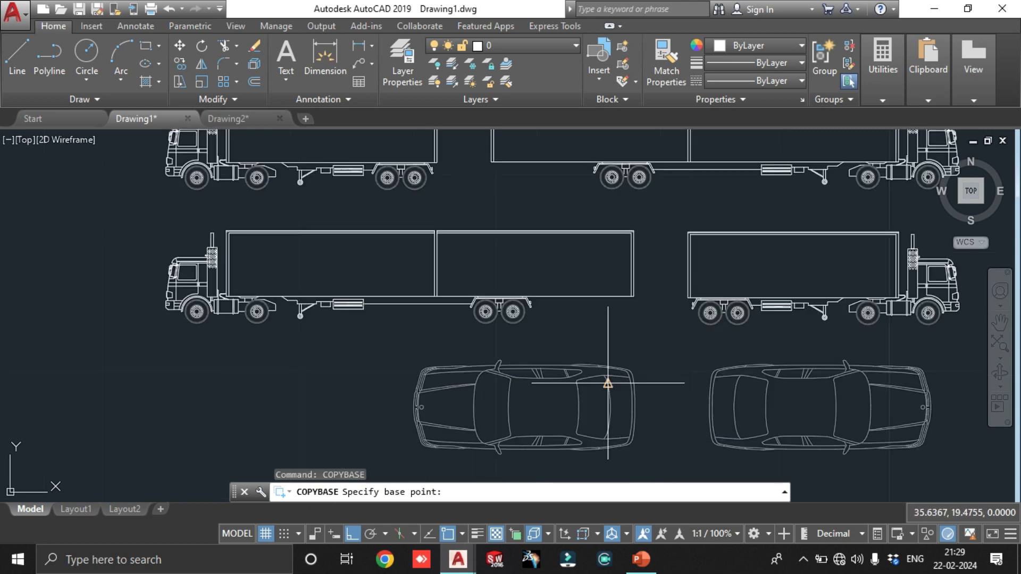
pyautogui.click(508, 409)
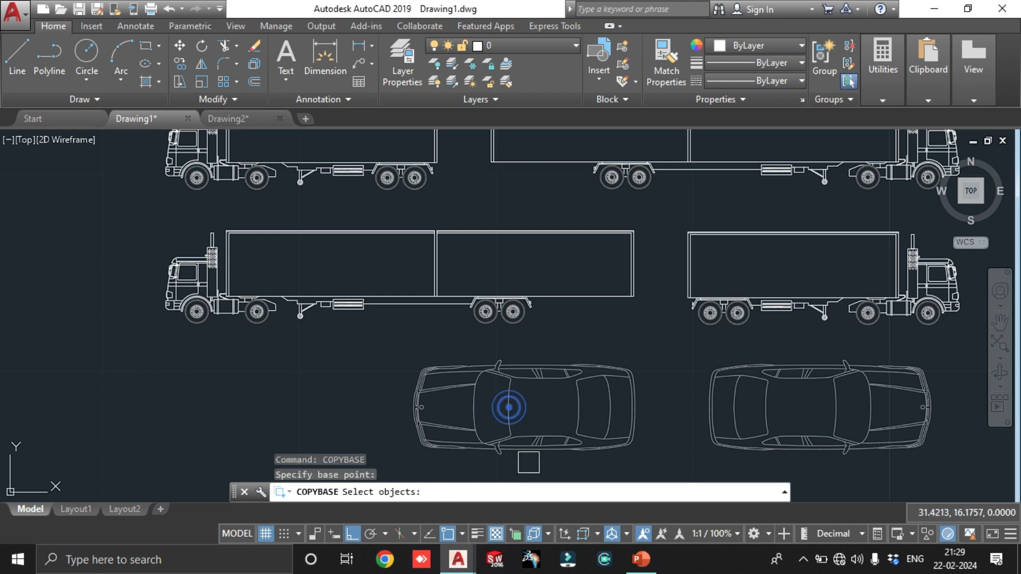
pyautogui.click(542, 429)
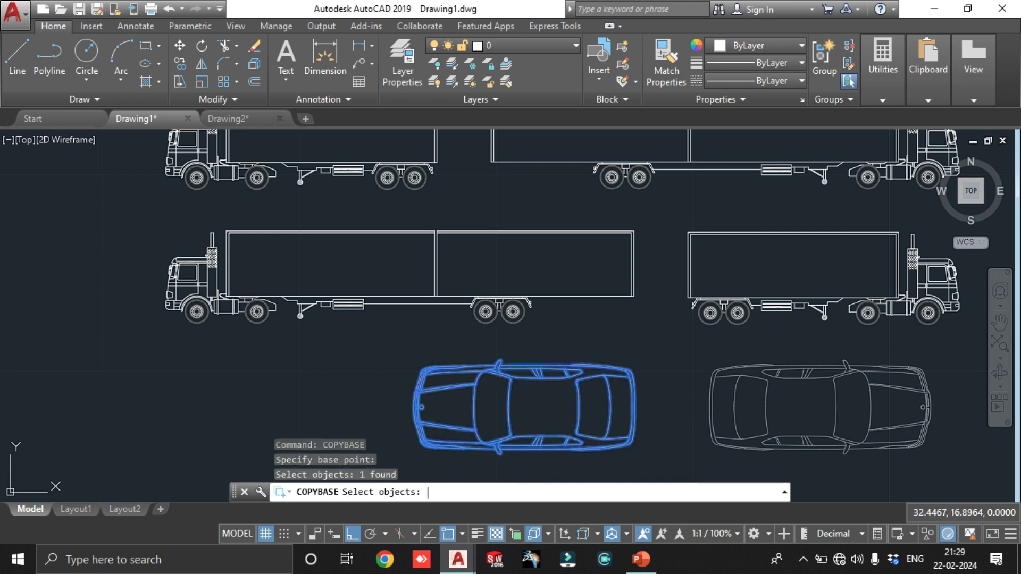
pyautogui.press('Return')
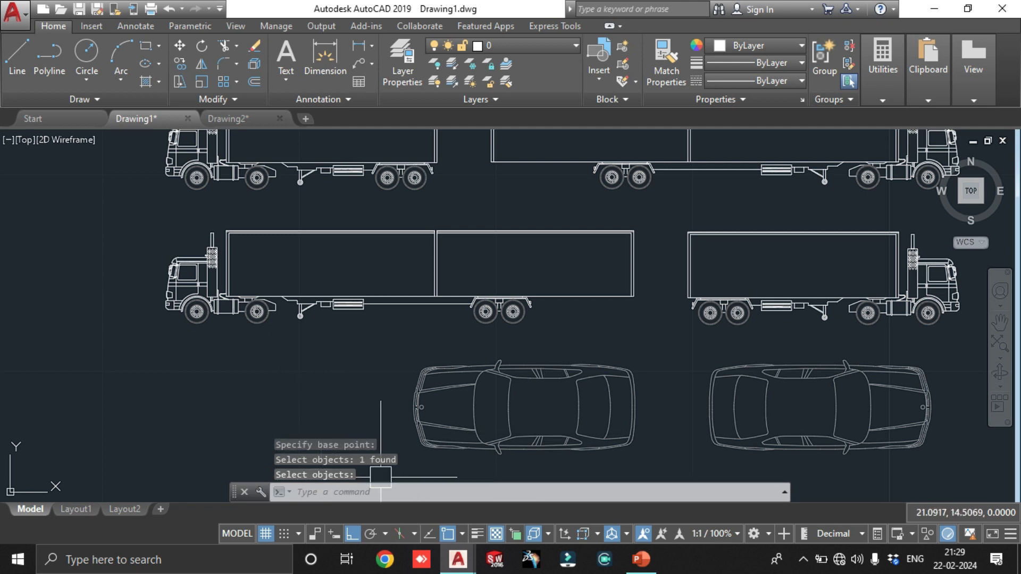
pyautogui.scroll(-3, 494, 406)
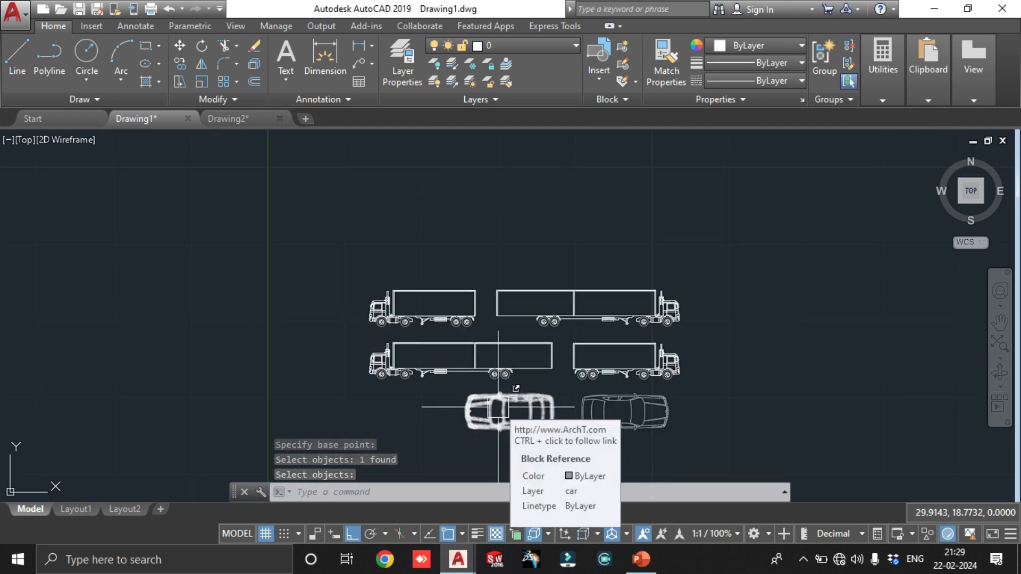
pyautogui.press('Escape')
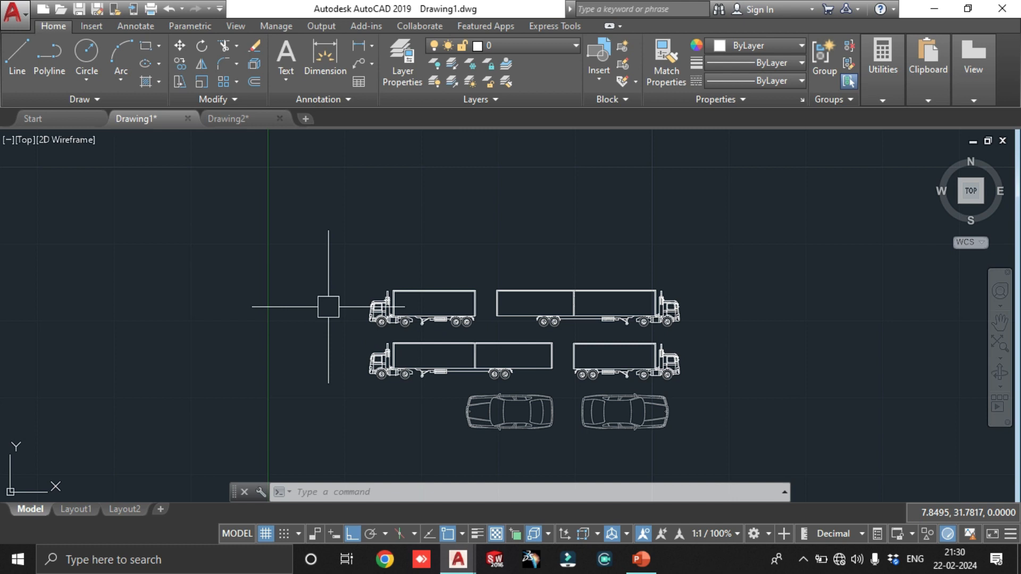
# - Paste four copies of the car around the trucks: two above them, one to their right and one to their left
pyautogui.hotkey('ctrl', 'v')
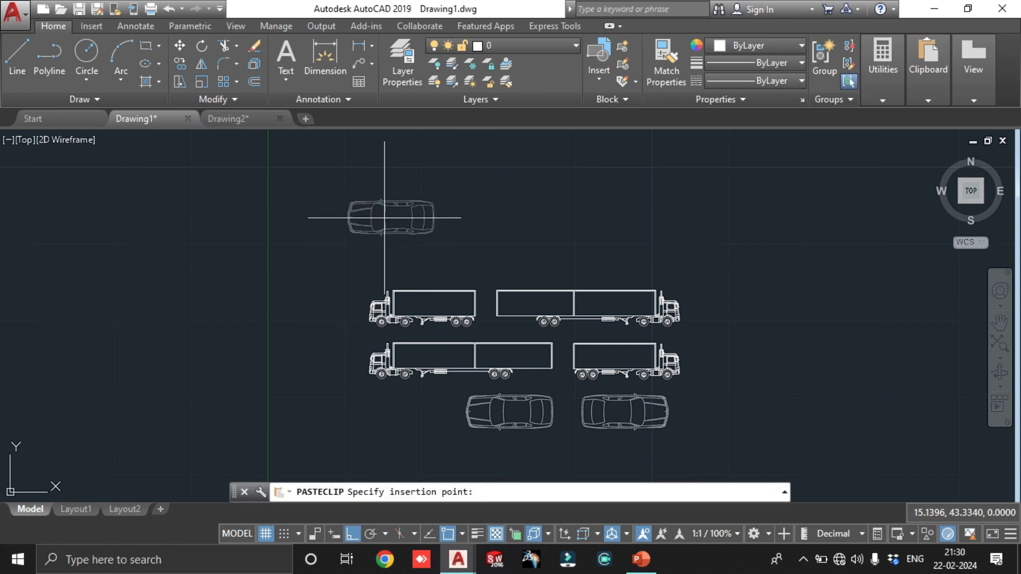
pyautogui.scroll(4, 387, 217)
pyautogui.click(356, 239)
pyautogui.scroll(-5, 520, 210)
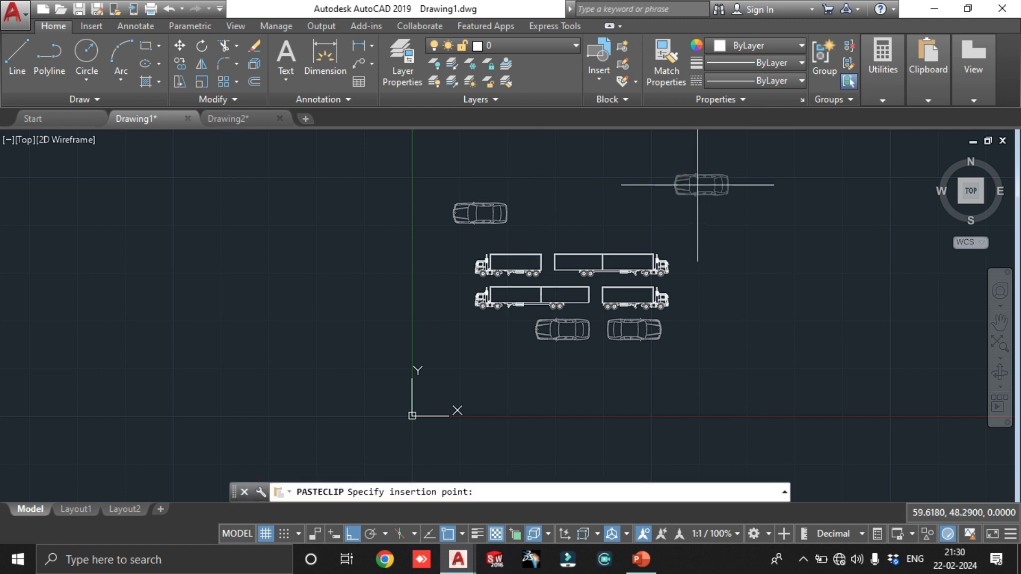
pyautogui.click(698, 185)
pyautogui.hotkey('ctrl', 'v')
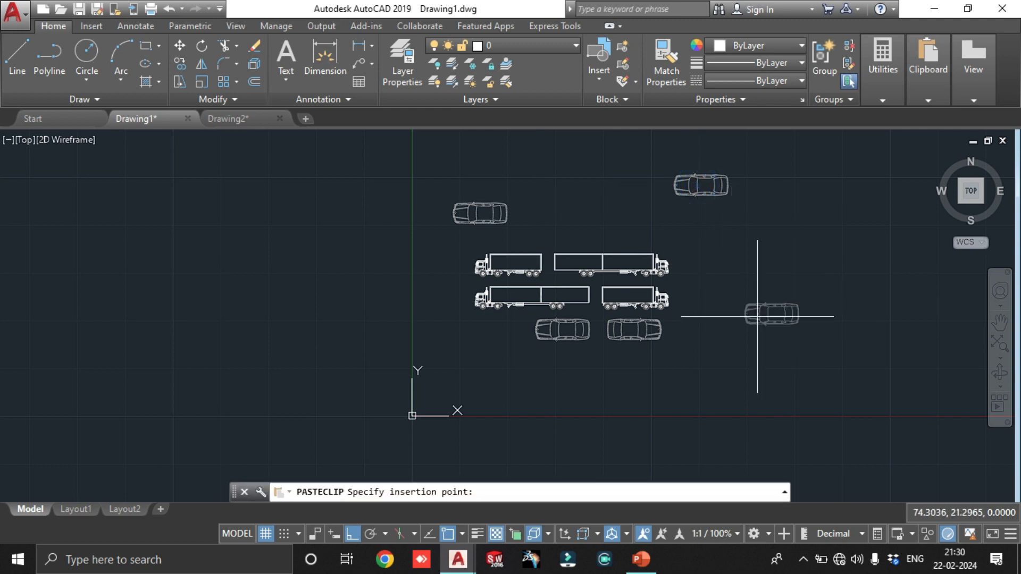
pyautogui.click(759, 316)
pyautogui.hotkey('ctrl', 'v')
pyautogui.click(353, 249)
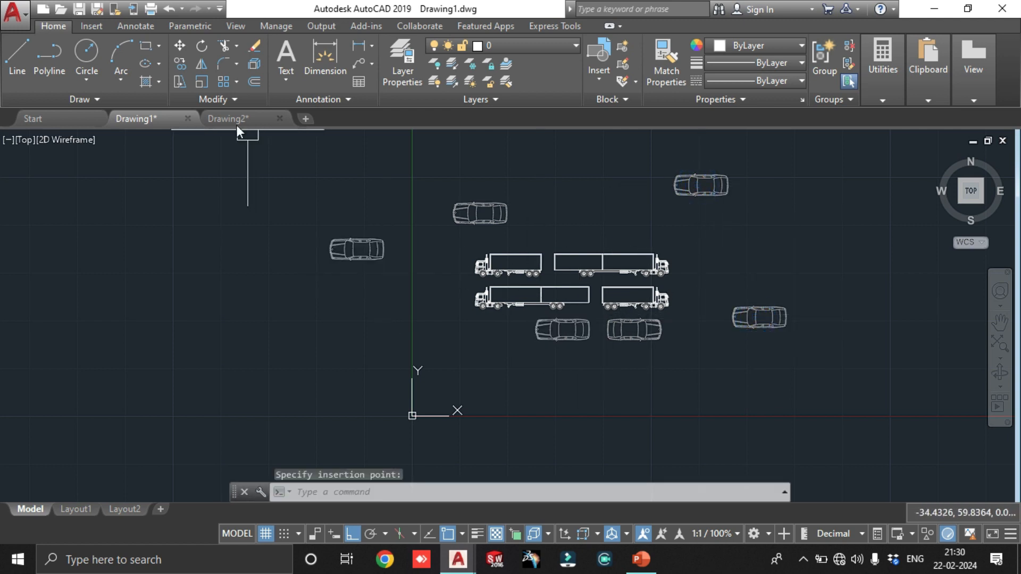
# - Switch to Drawing2 and paste two copies of the car at separate points in the empty model space
pyautogui.click(224, 122)
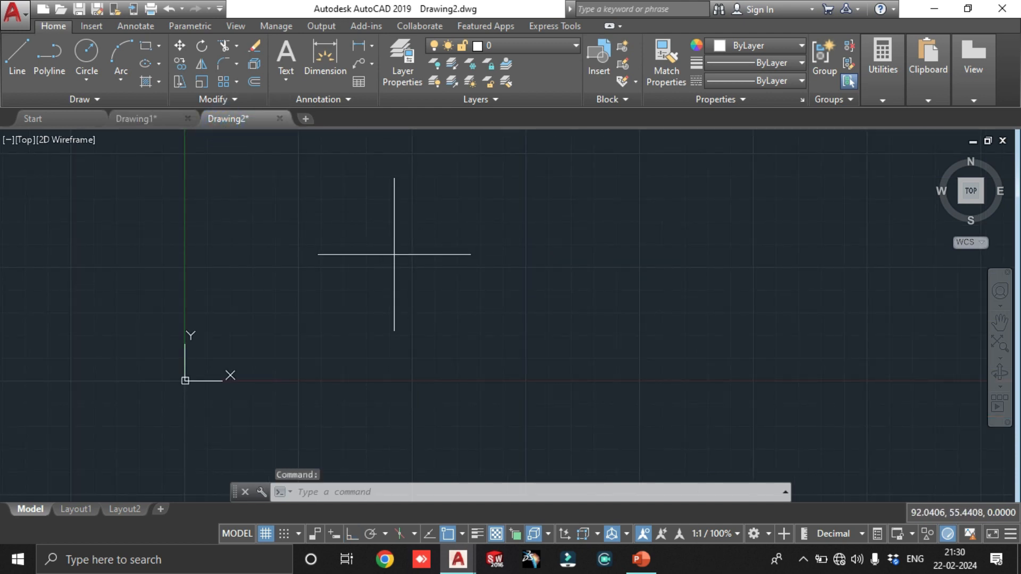
pyautogui.hotkey('ctrl', 'v')
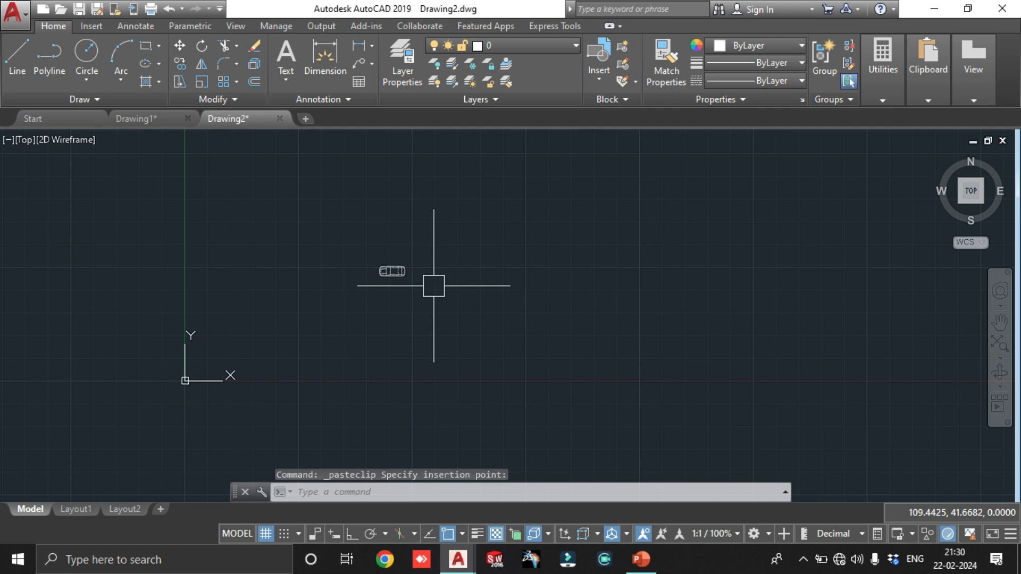
pyautogui.hotkey('ctrl', 'v')
pyautogui.click(456, 324)
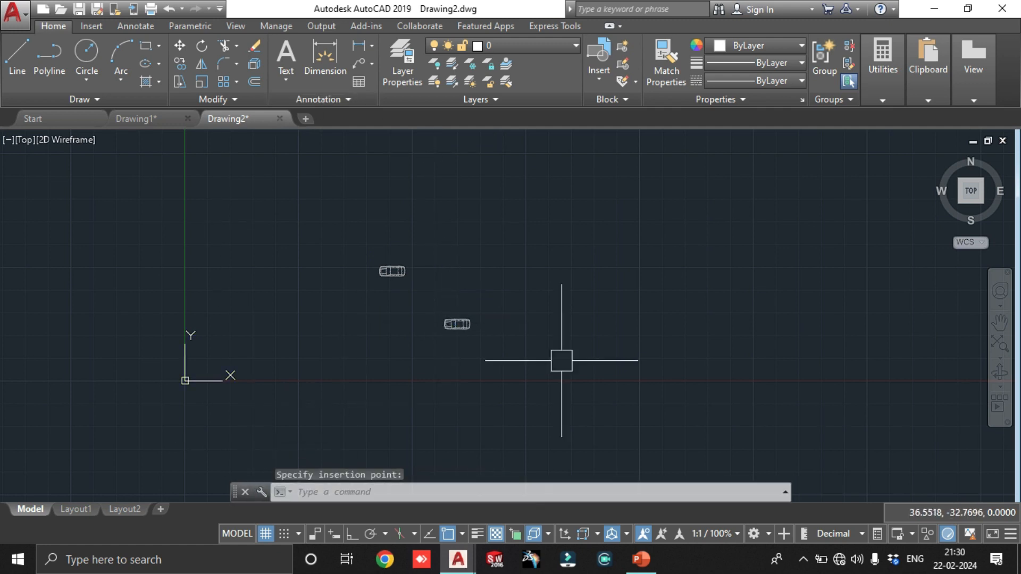
pyautogui.click(457, 324)
pyautogui.click(383, 227)
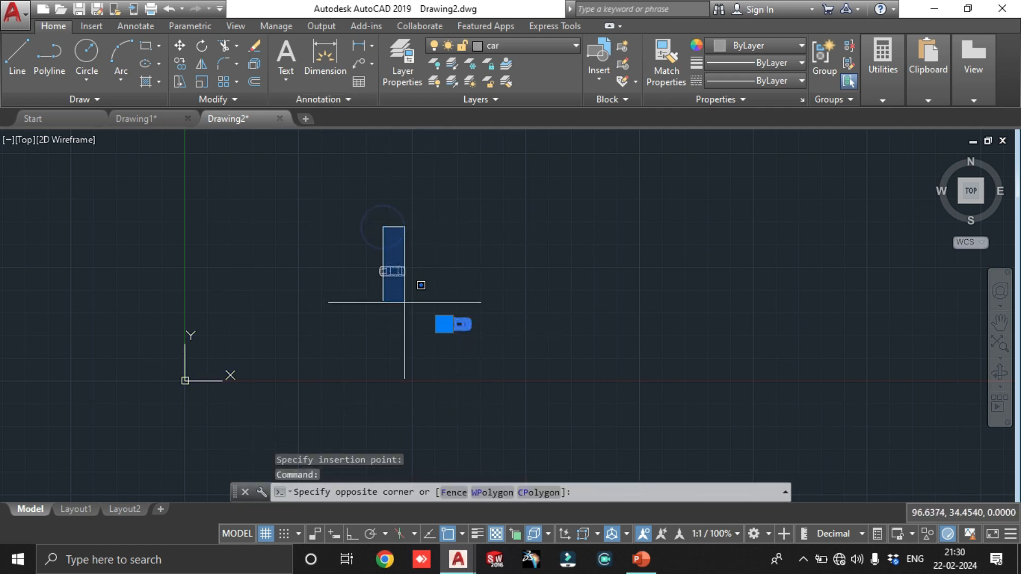
pyautogui.click(405, 302)
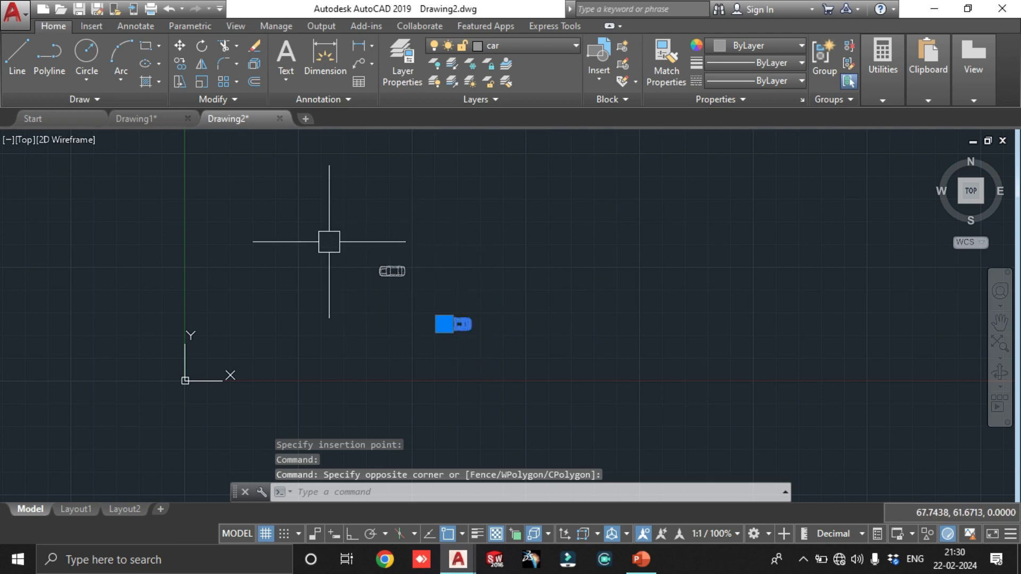
pyautogui.press('Escape')
# - Bring Drawing1.dwg back as the active AutoCAD drawing
pyautogui.click(136, 118)
pyautogui.click(934, 9)
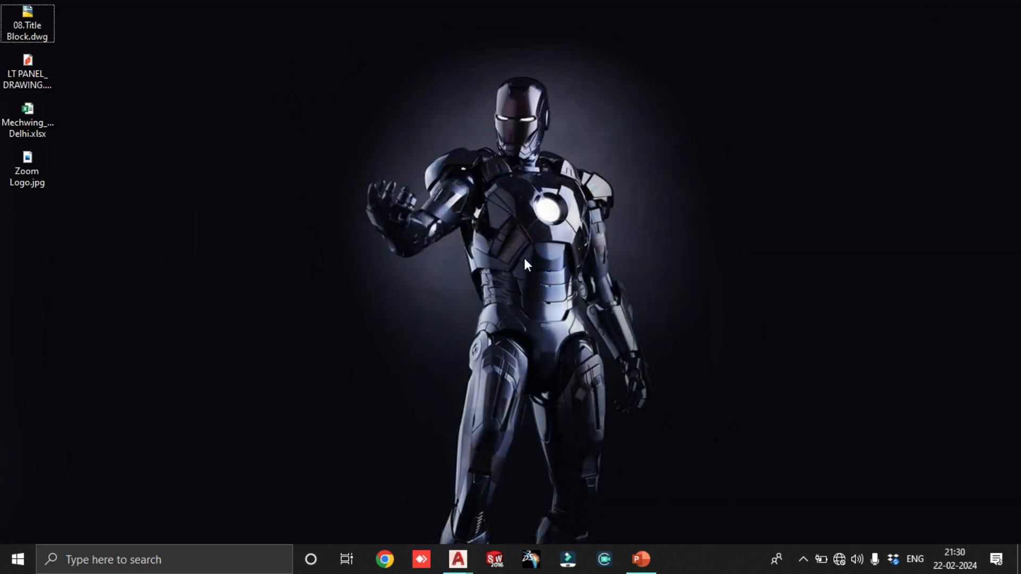
pyautogui.moveTo(457, 558)
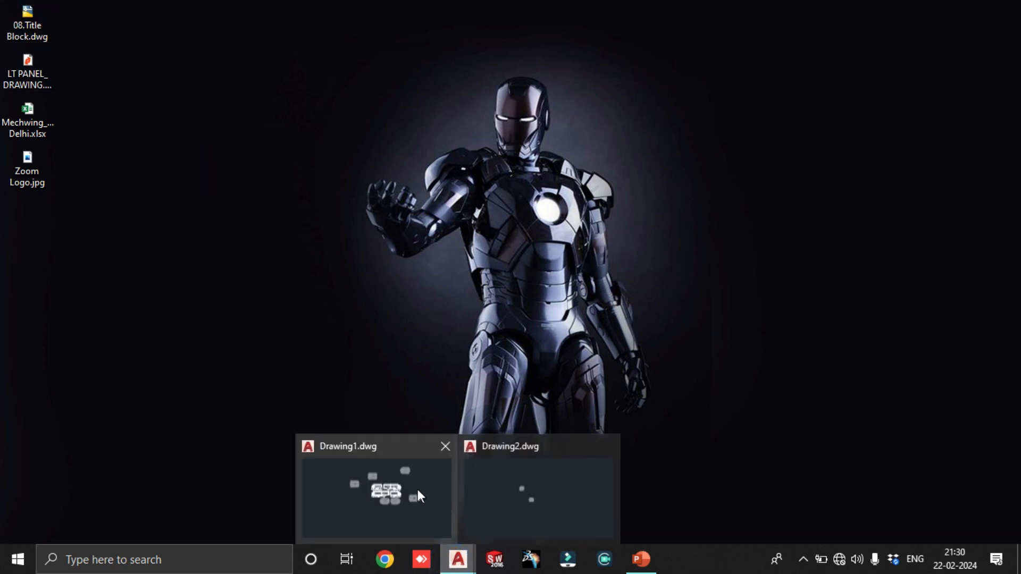
pyautogui.click(414, 488)
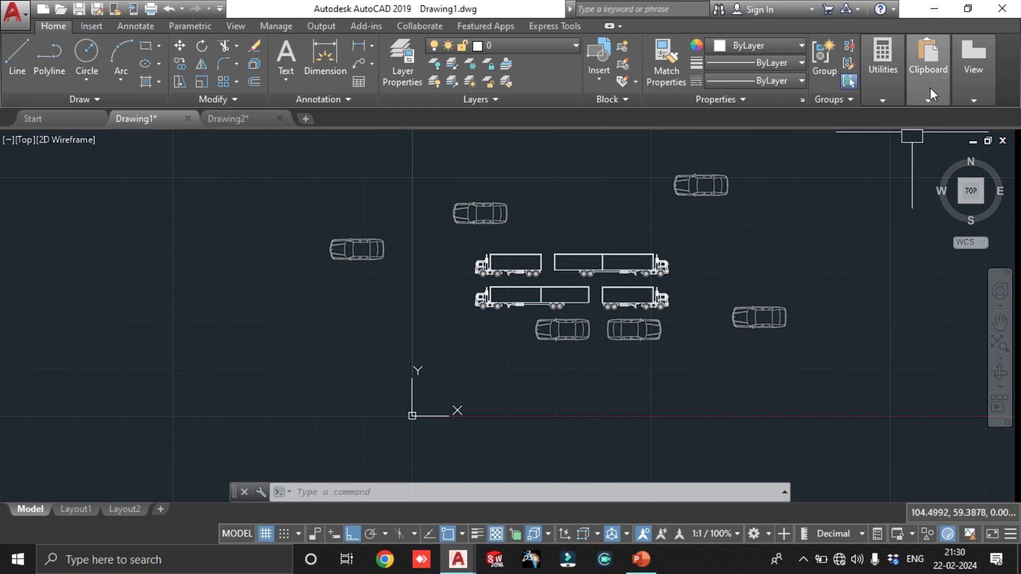
# - Examine the clipboard commands offered for the drawing area and check the Copy Clip entry on the PowerPoint slide
pyautogui.moveTo(930, 87)
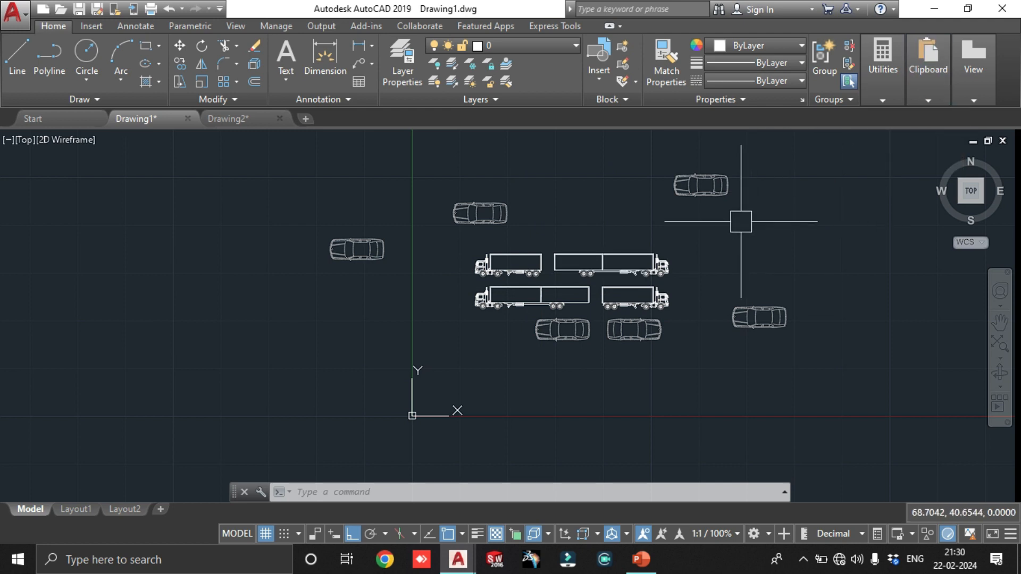
pyautogui.rightClick(741, 222)
pyautogui.moveTo(786, 271)
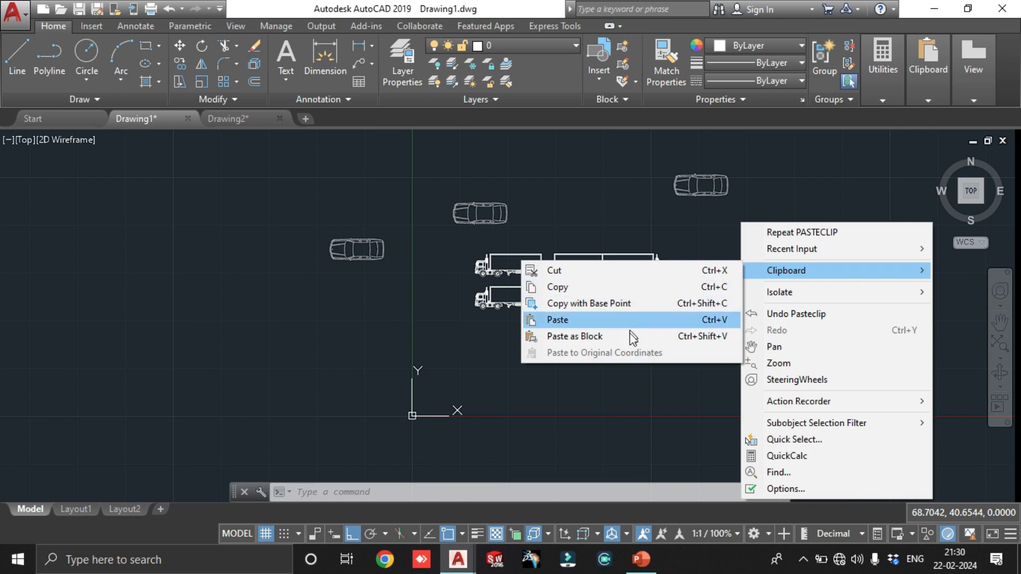
pyautogui.scroll(-2, 588, 296)
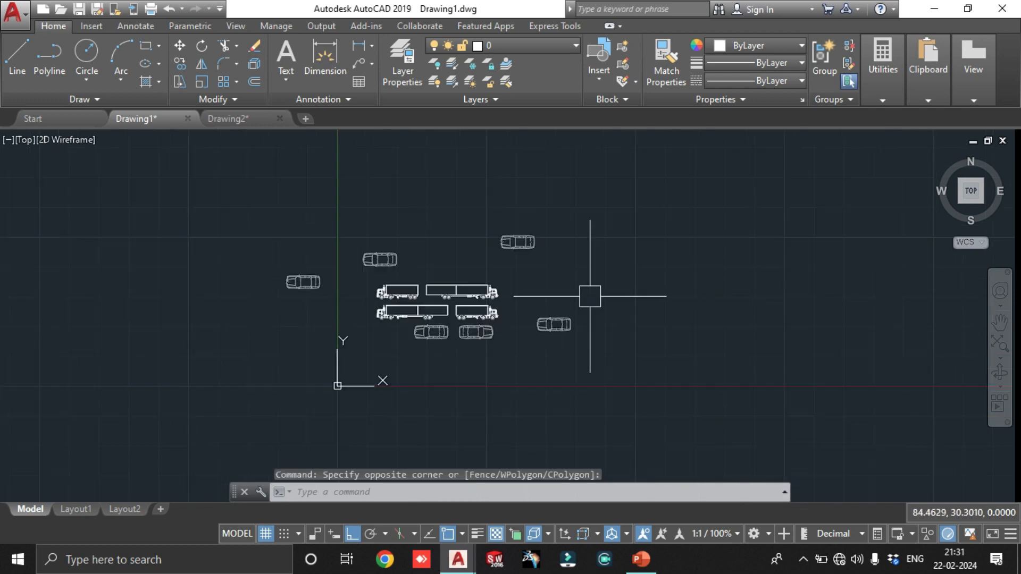
pyautogui.scroll(2, 588, 296)
pyautogui.click(640, 559)
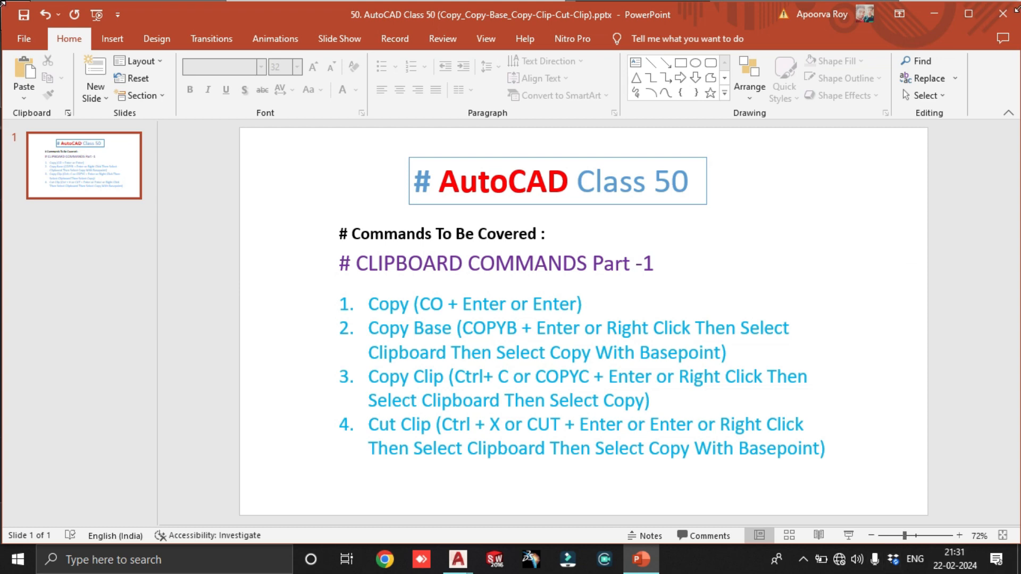
pyautogui.click(931, 8)
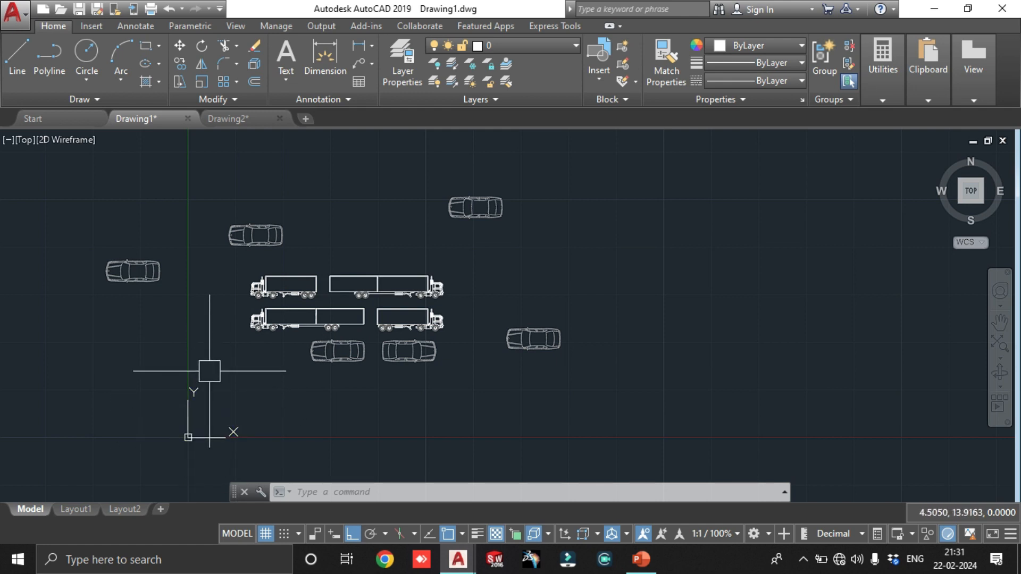
# - Copy the long right-facing truck in the upper row to the clipboard with Copy Clip
pyautogui.scroll(-2, 200, 429)
pyautogui.scroll(4, 200, 383)
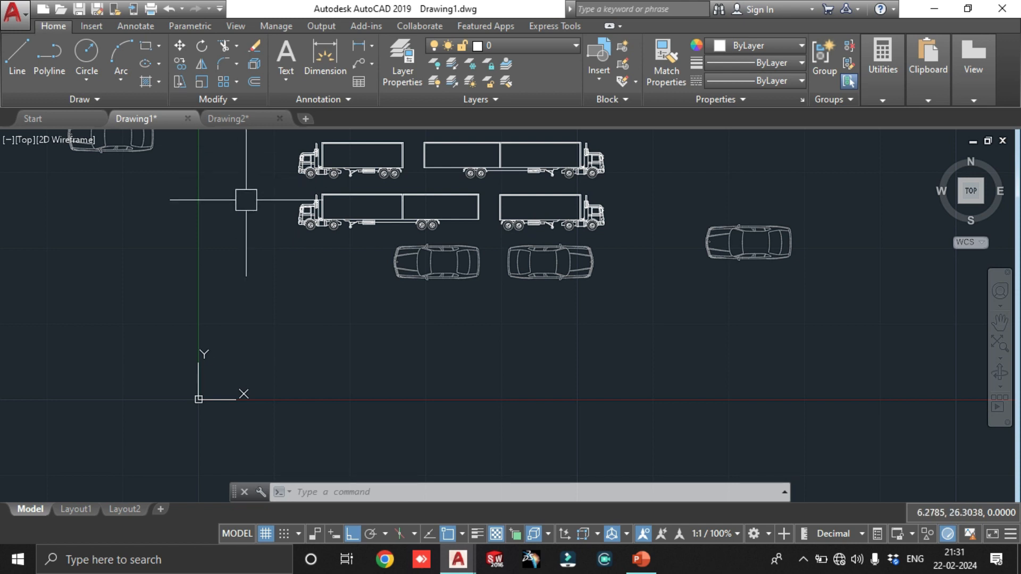
pyautogui.scroll(-2, 367, 319)
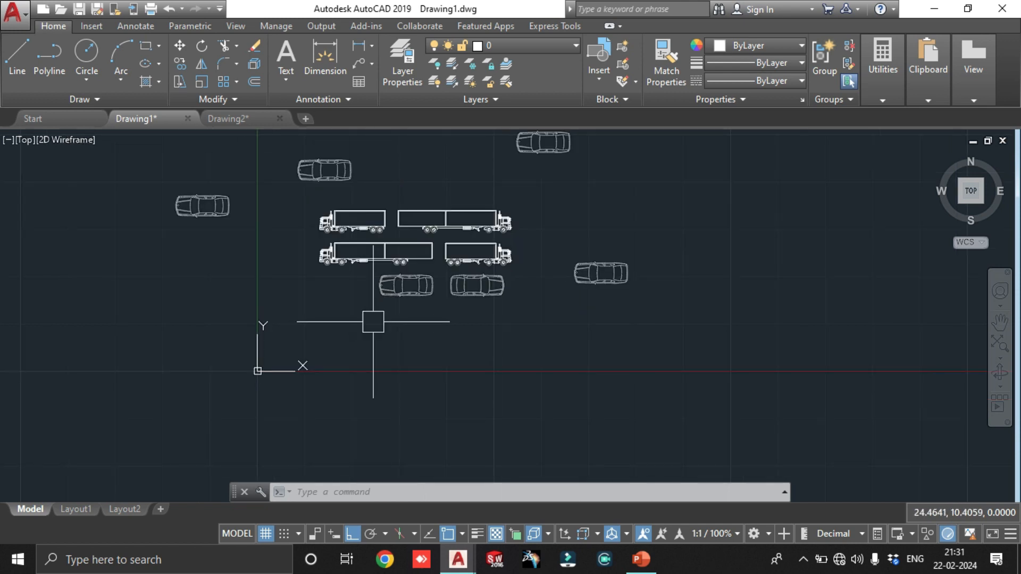
pyautogui.click(462, 202)
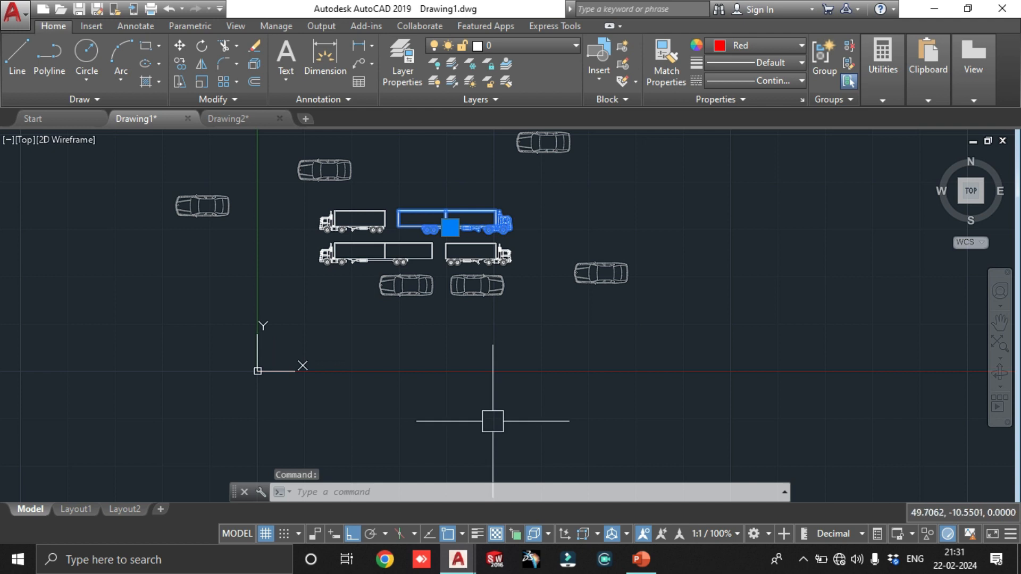
pyautogui.hotkey('ctrl', 'c')
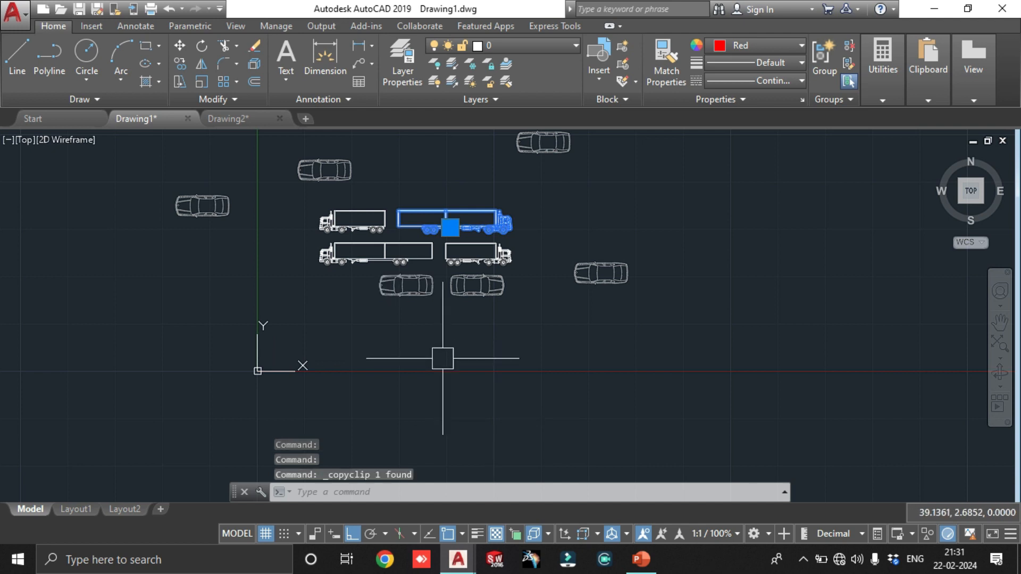
# - Paste two copies of the long right-facing truck into Drawing1's empty space to the right of the original vehicles
pyautogui.press('Escape')
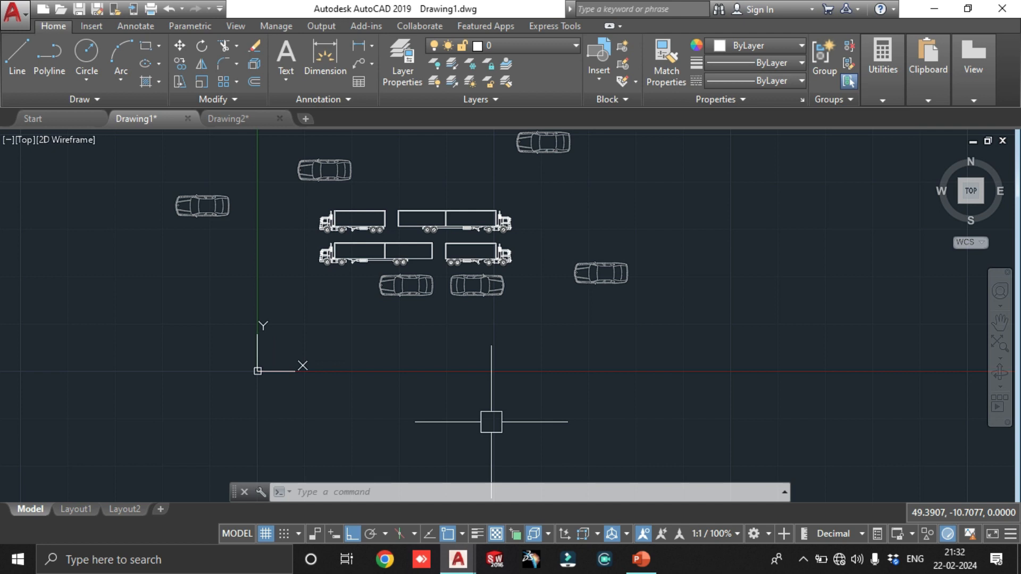
pyautogui.hotkey('ctrl', 'v')
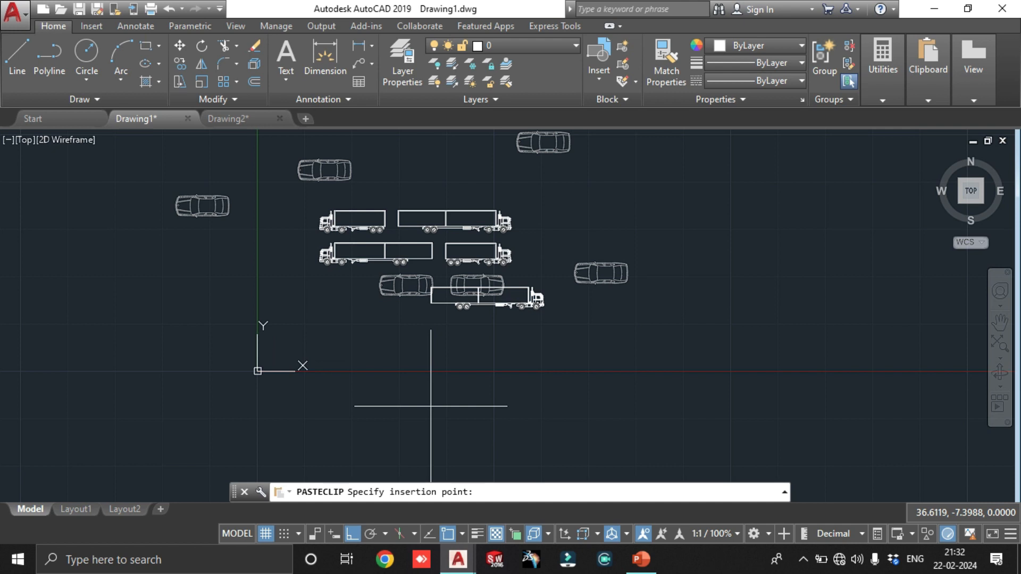
pyautogui.click(656, 419)
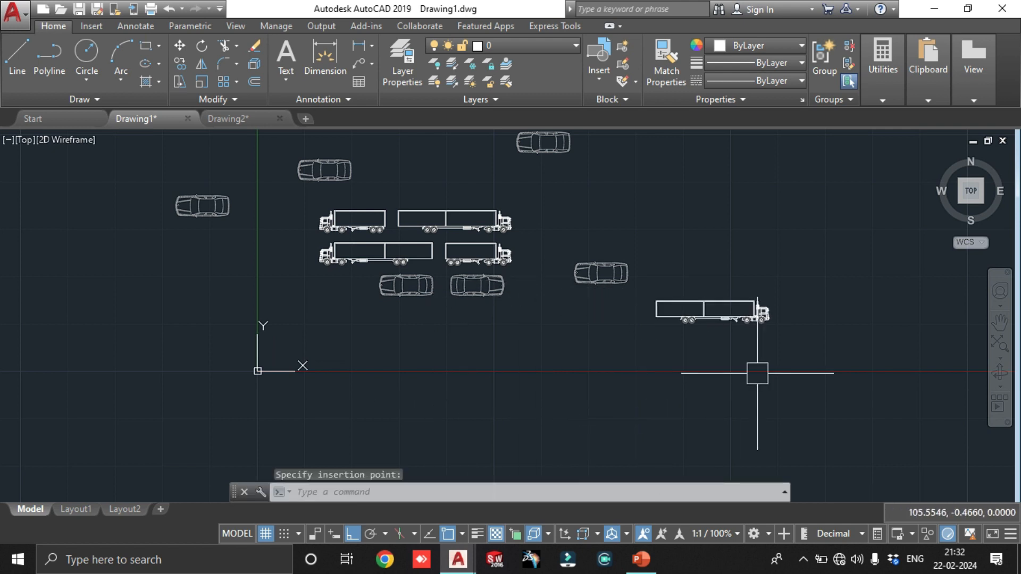
pyautogui.hotkey('ctrl', 'v')
pyautogui.click(733, 251)
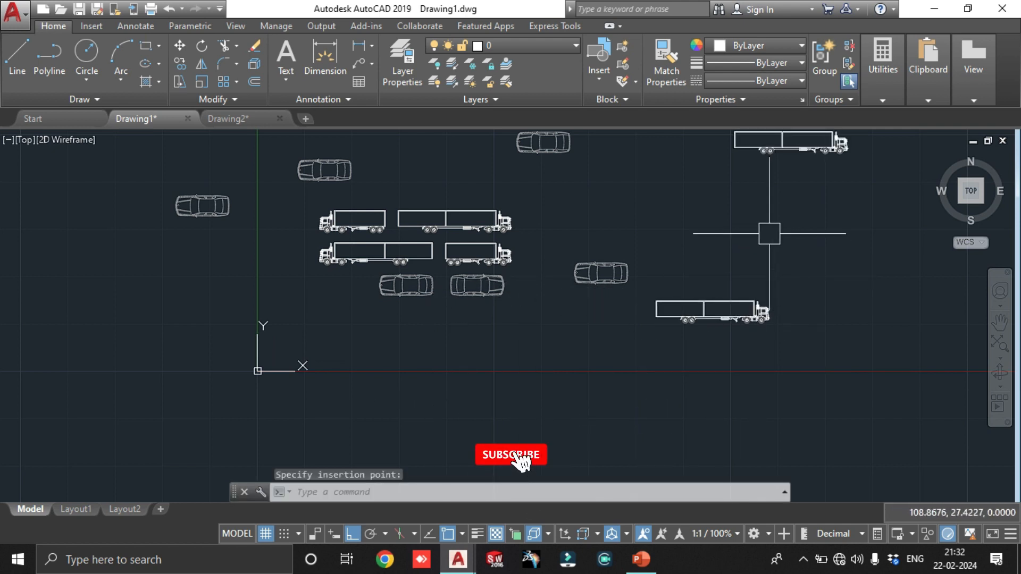
pyautogui.scroll(-4, 696, 314)
pyautogui.scroll(4, 661, 269)
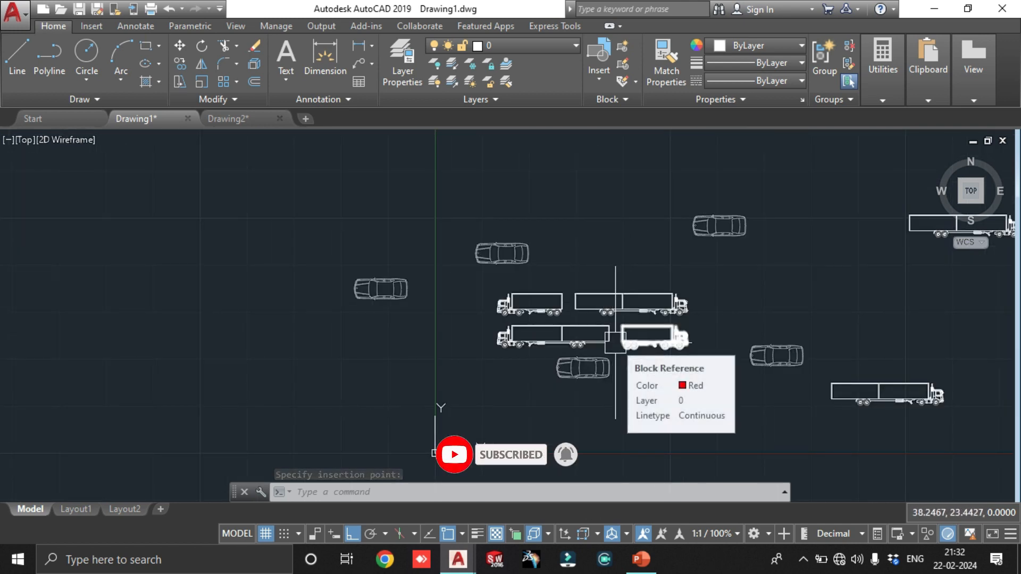
# - Try pasting the copied truck into Drawing2, cancel the placement, and return to Drawing1
pyautogui.press('Escape')
pyautogui.click(261, 119)
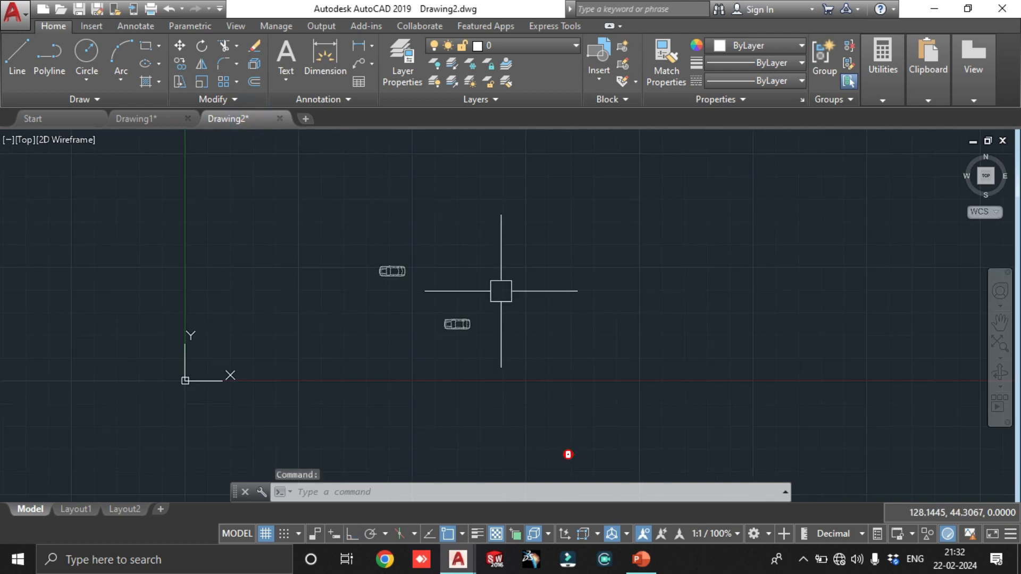
pyautogui.hotkey('ctrl', 'v')
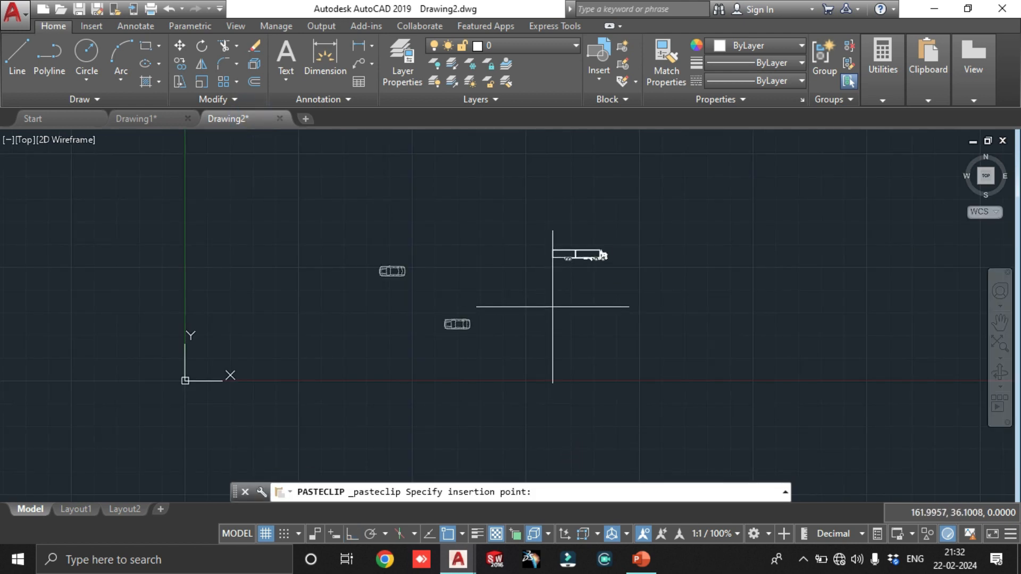
pyautogui.press('Escape')
pyautogui.hotkey('ctrl', 'Tab')
# - Erase the two pasted trucks and the four scattered car copies, keeping the original group of trucks and cars in Drawing1
pyautogui.scroll(-4, 590, 317)
pyautogui.scroll(5, 773, 363)
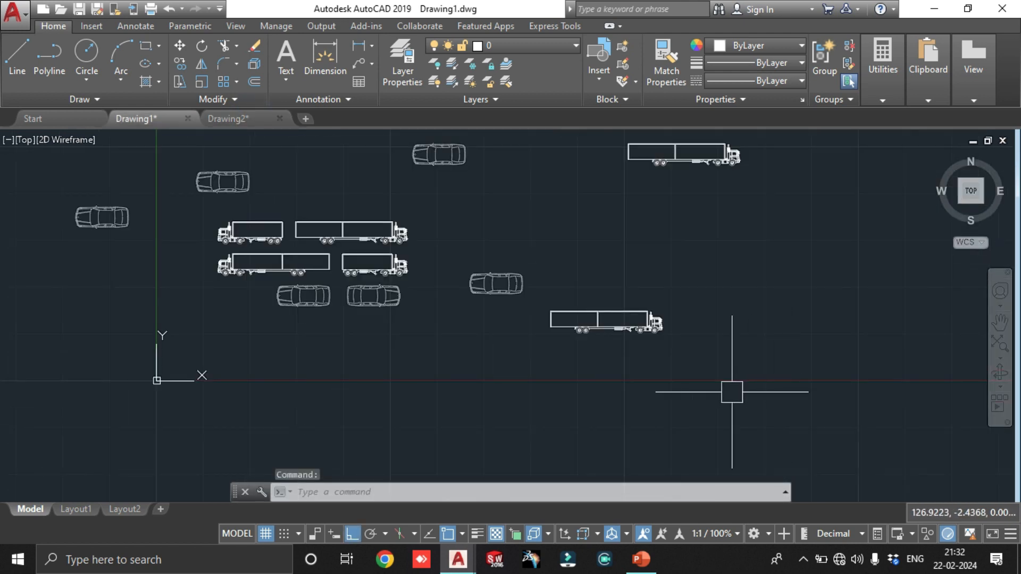
pyautogui.click(731, 391)
pyautogui.click(587, 277)
pyautogui.click(433, 158)
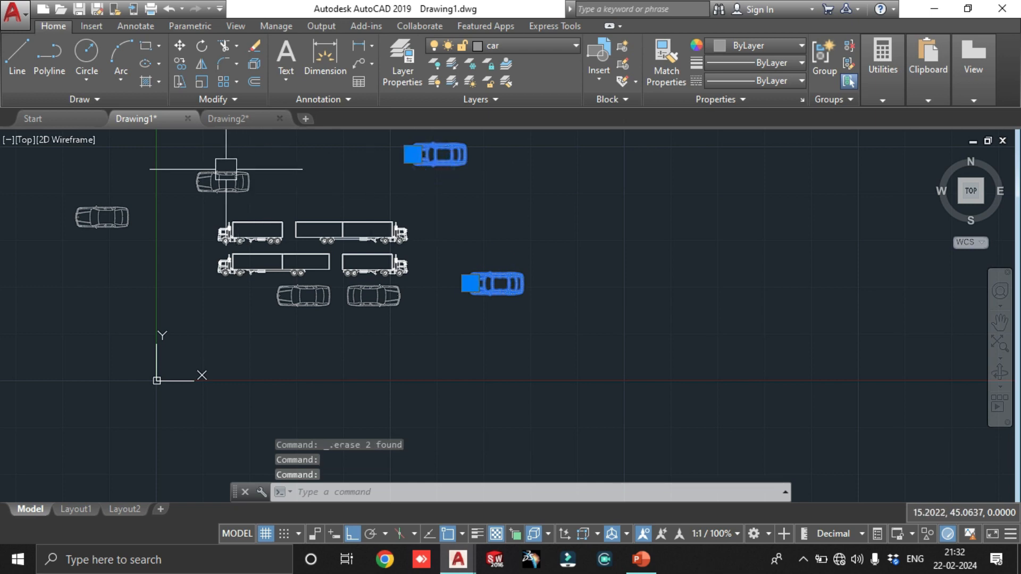
pyautogui.click(222, 182)
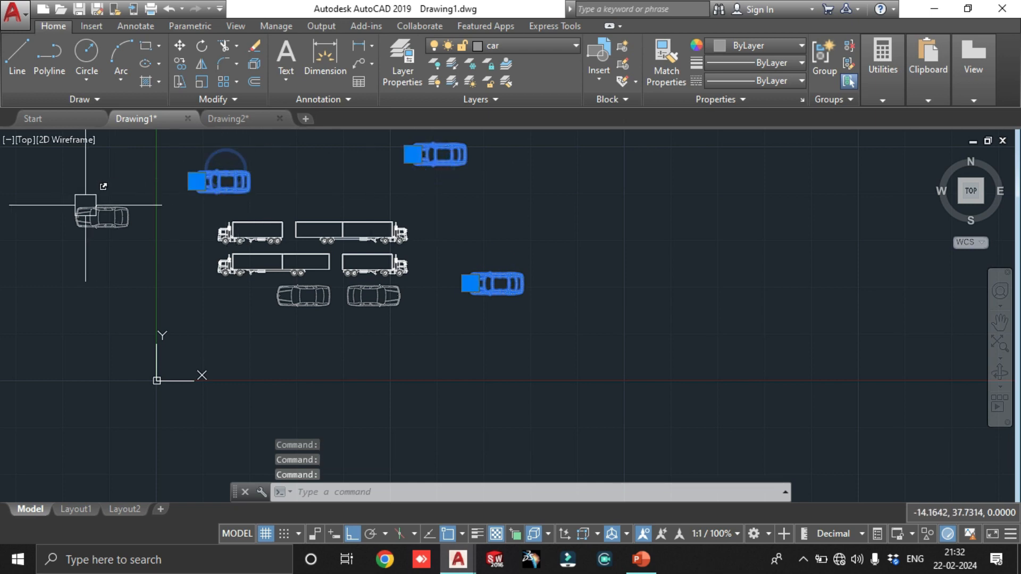
pyautogui.click(102, 217)
pyautogui.press('Delete')
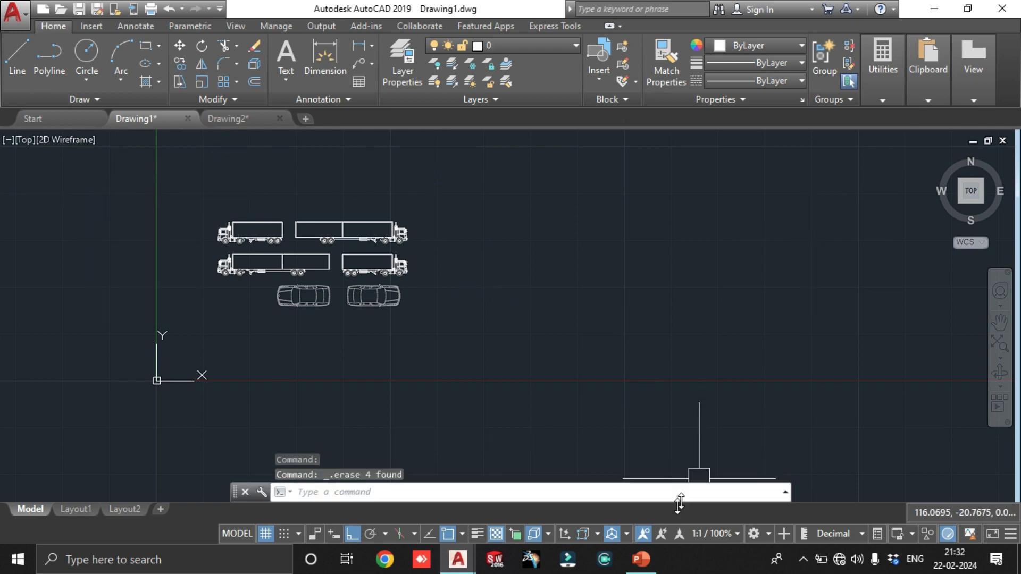
# - Review the Copy Clip and Cut Clip entries on the PowerPoint slide and the clipboard commands offered for AutoCAD's drawing area
pyautogui.click(641, 558)
pyautogui.click(934, 15)
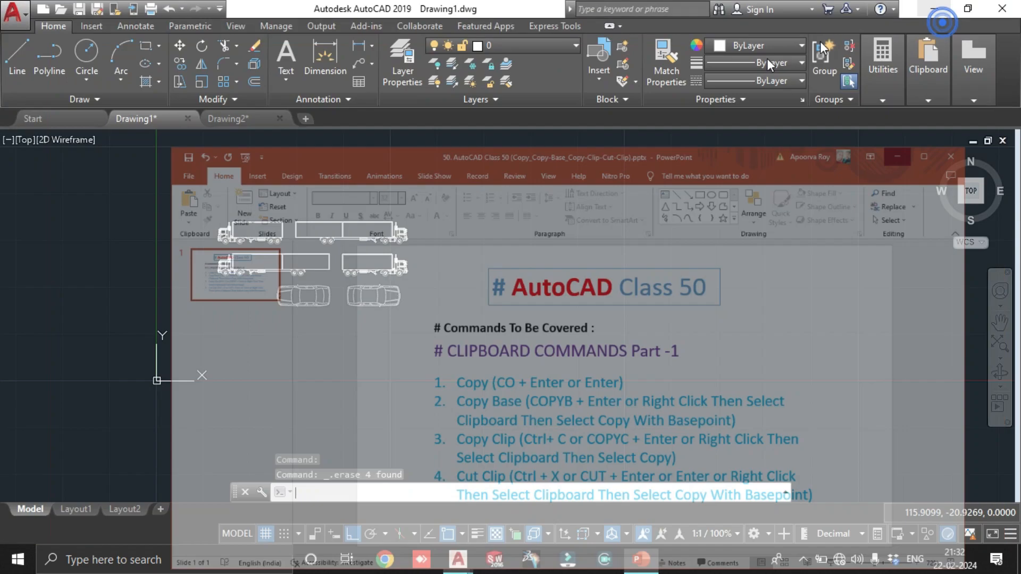
pyautogui.rightClick(601, 245)
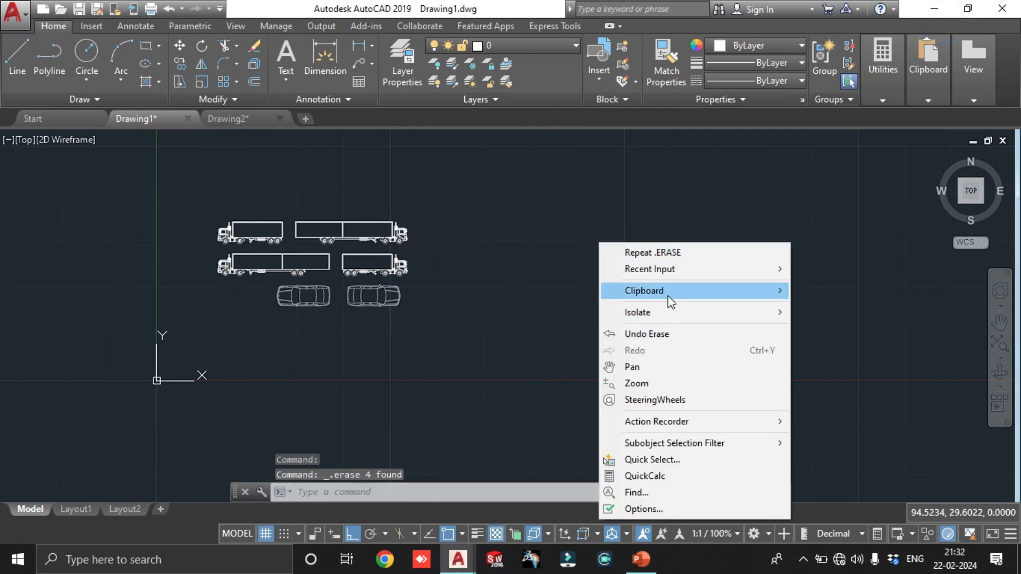
pyautogui.moveTo(667, 297)
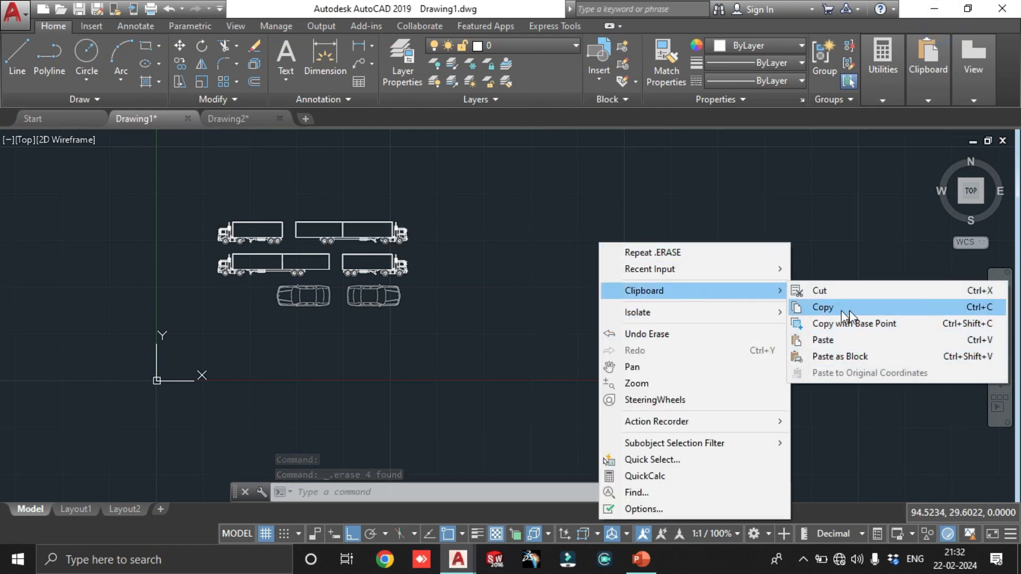
pyautogui.click(630, 195)
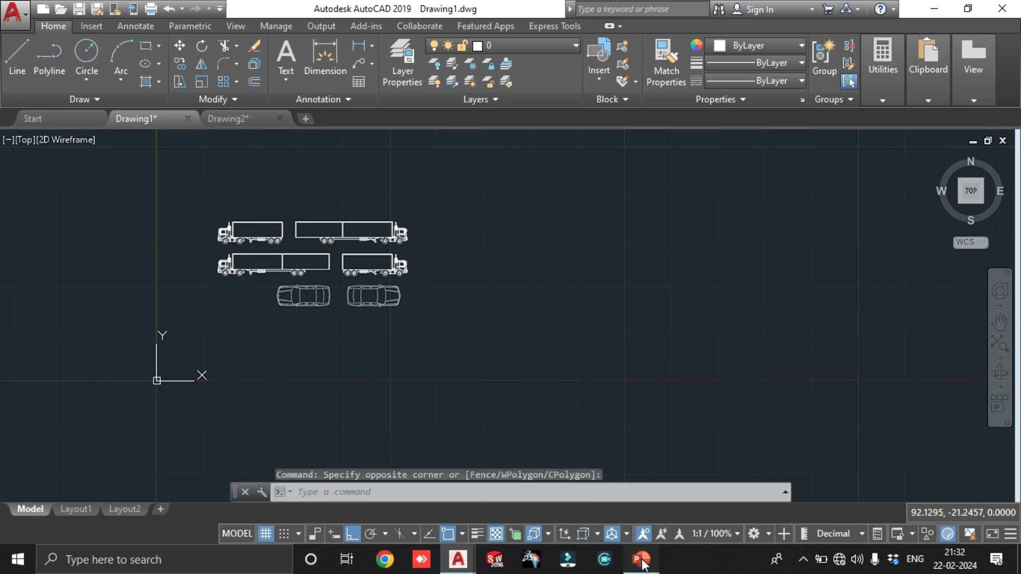
pyautogui.click(641, 560)
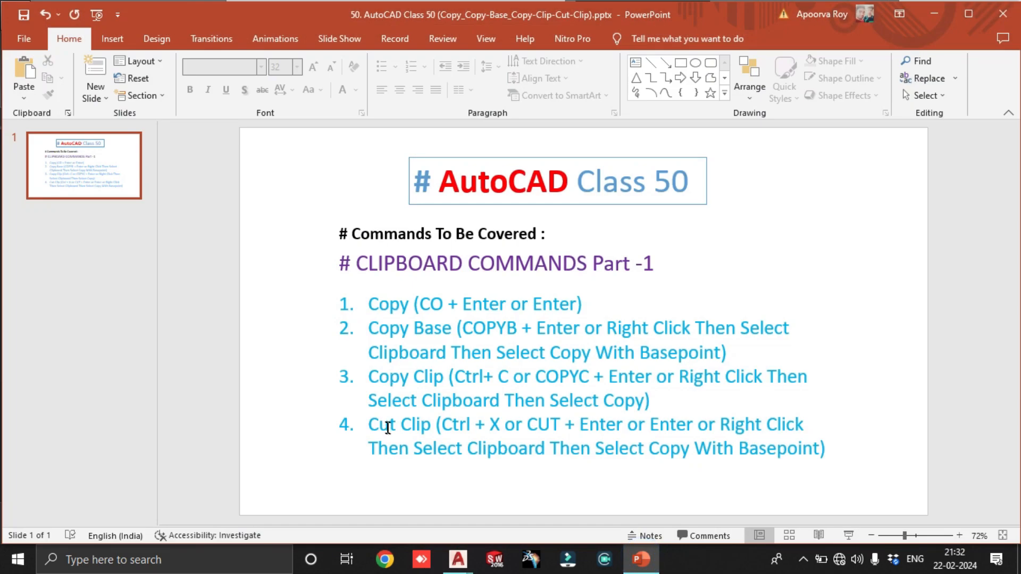
pyautogui.click(930, 12)
pyautogui.scroll(2, 230, 239)
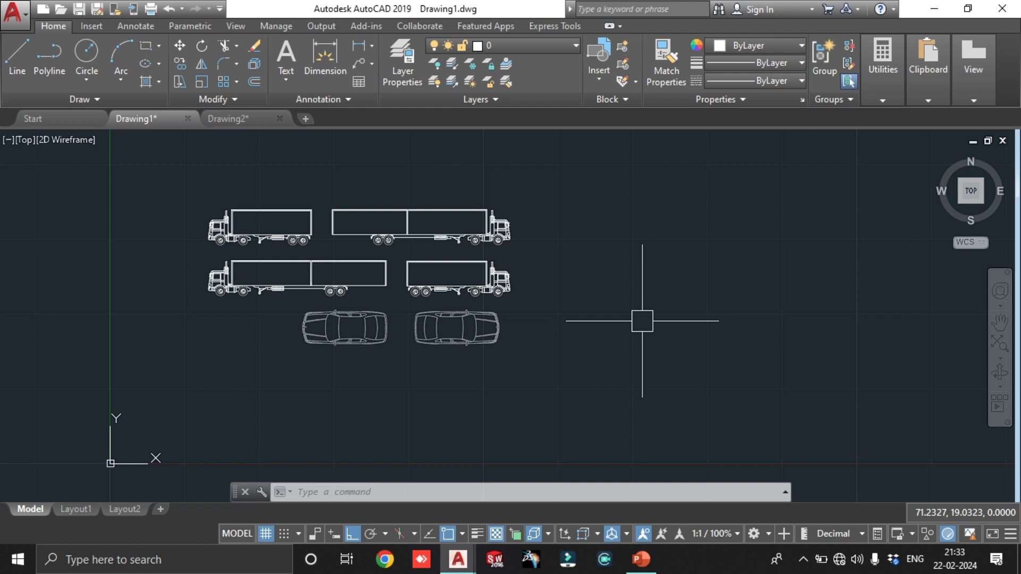
# - Go to the desktop, view Zoom Logo.jpg in Photos, and close the viewer
pyautogui.click(929, 7)
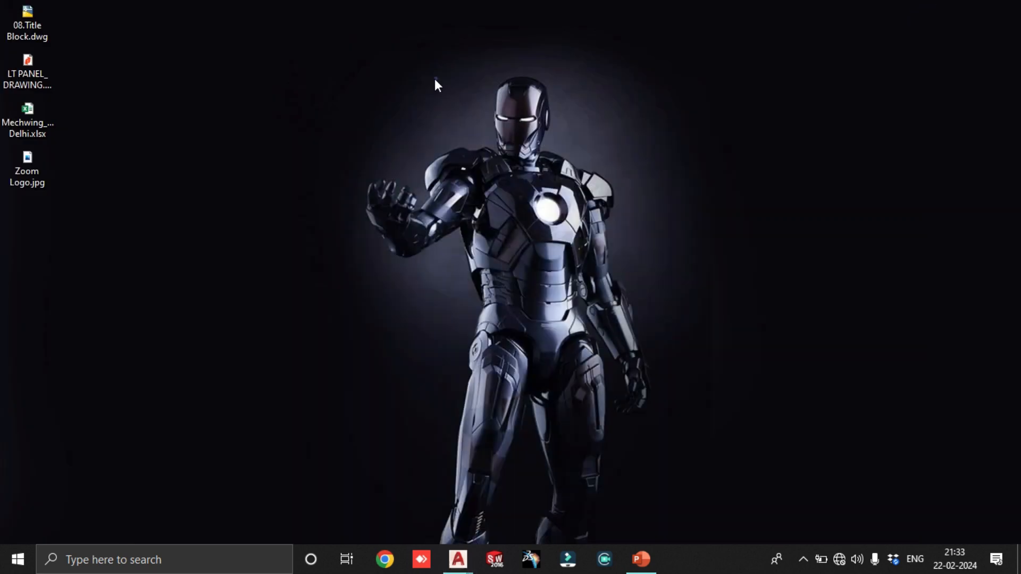
pyautogui.click(28, 178)
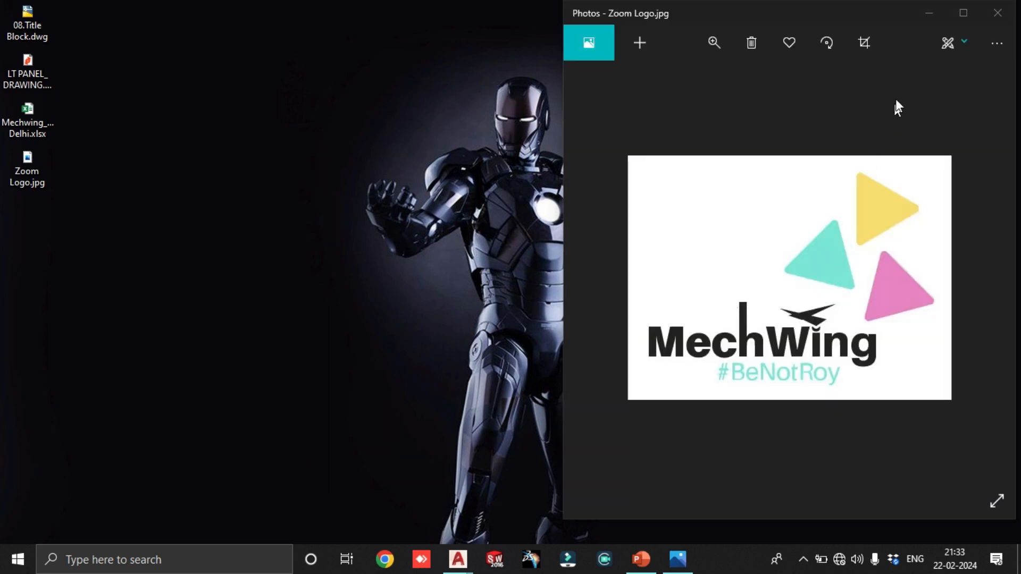
pyautogui.click(997, 13)
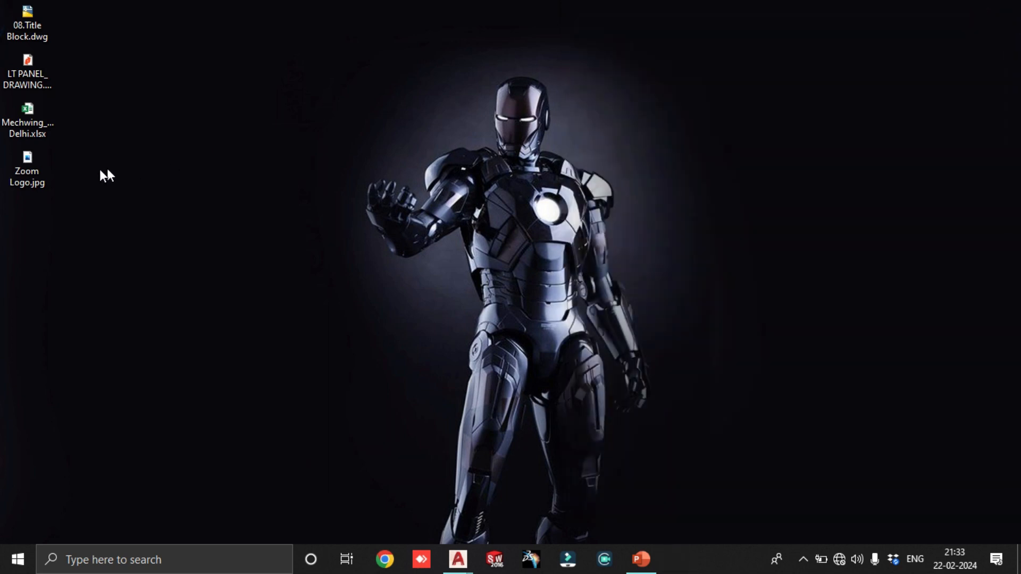
pyautogui.click(607, 441)
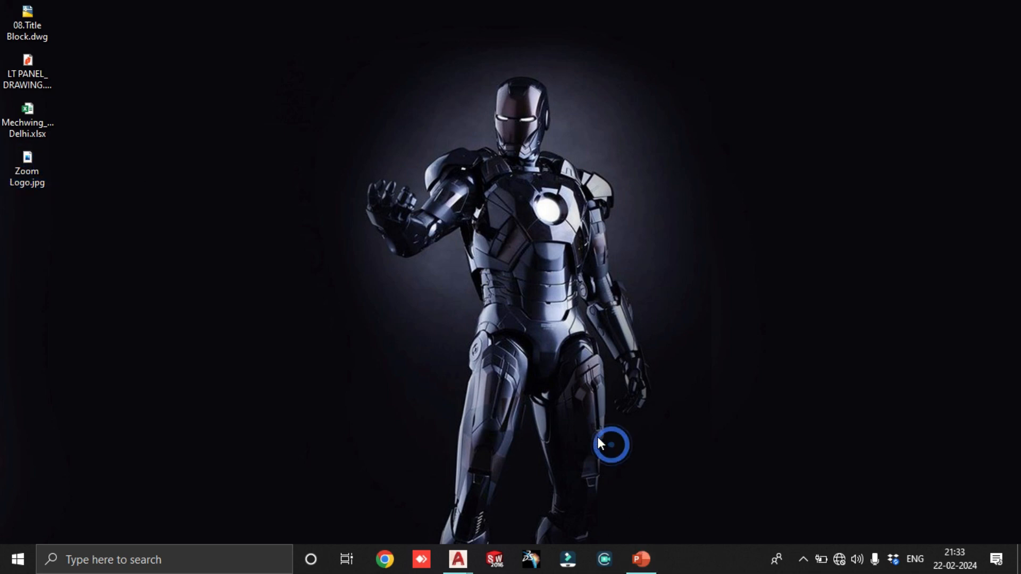
# - Copy the Zoom Logo.jpg file from the desktop and switch back to Drawing1 in a maximized AutoCAD window
pyautogui.click(22, 165)
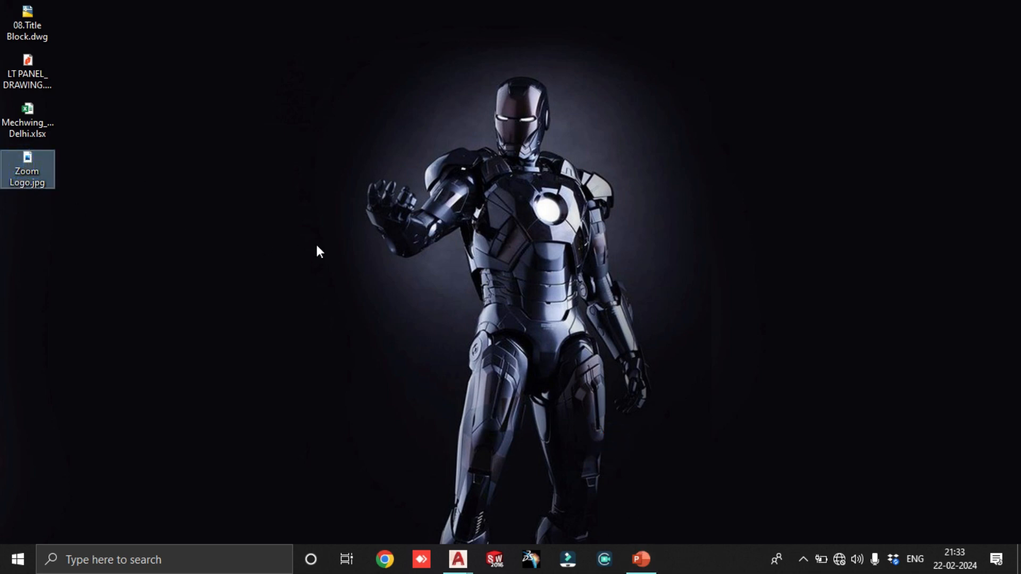
pyautogui.click(457, 559)
pyautogui.click(410, 476)
pyautogui.click(518, 11)
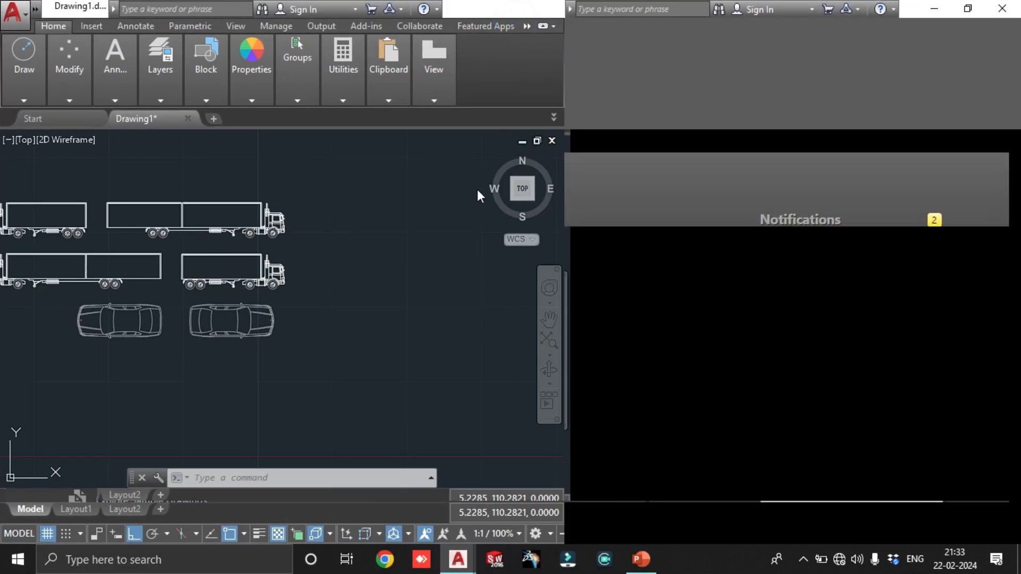
# - Paste the copied logo image to the right of the vehicles in Drawing1 with scale factor 1 and rotation angle 0
pyautogui.hotkey('ctrl', 'v')
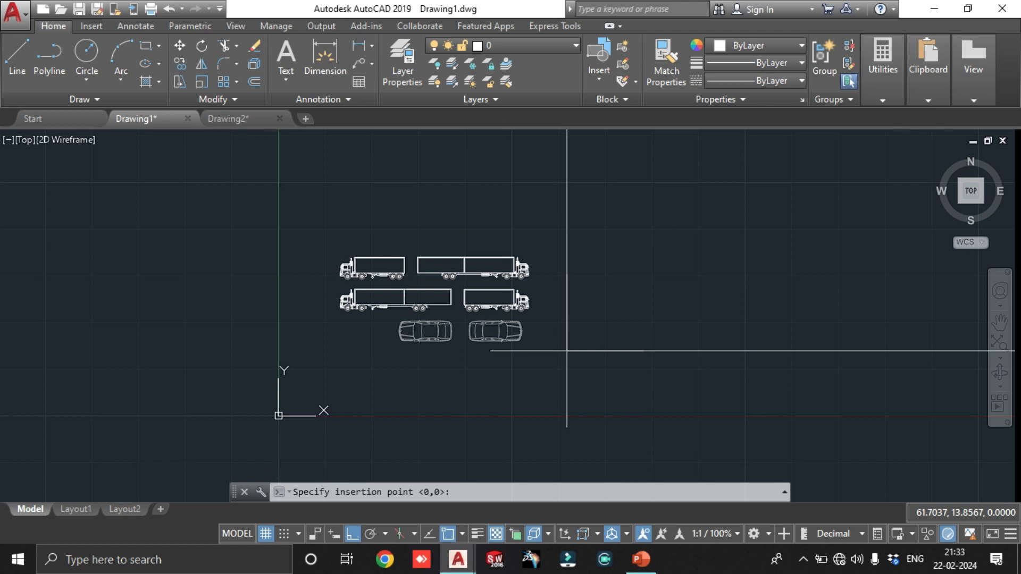
pyautogui.scroll(2, 566, 351)
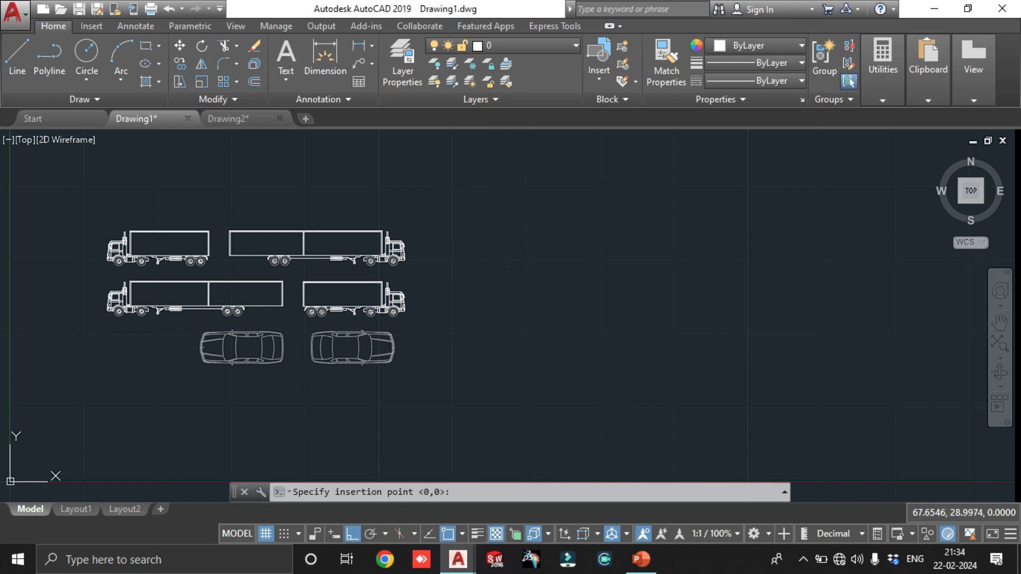
pyautogui.click(509, 266)
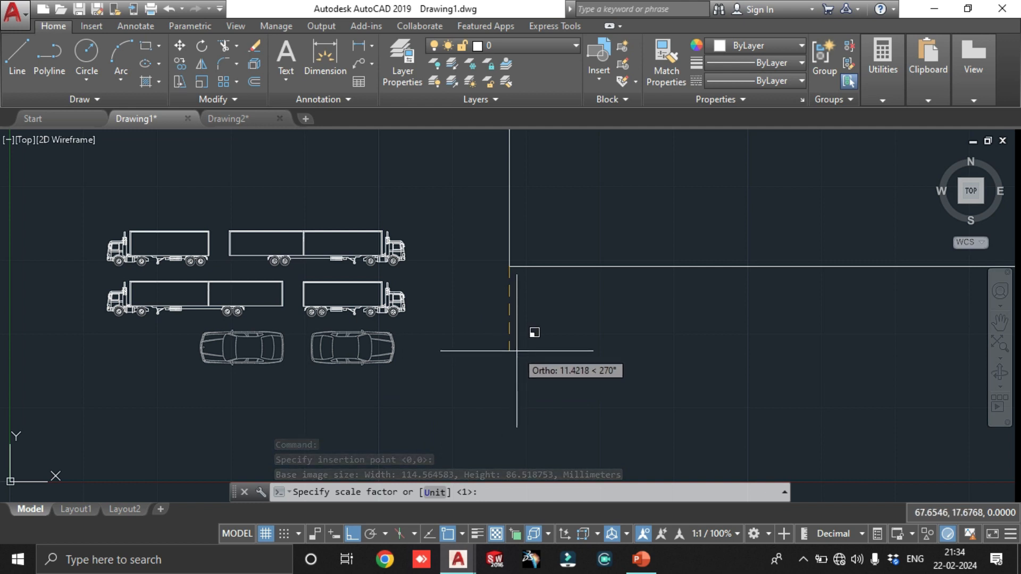
pyautogui.write('1')
pyautogui.press('Return')
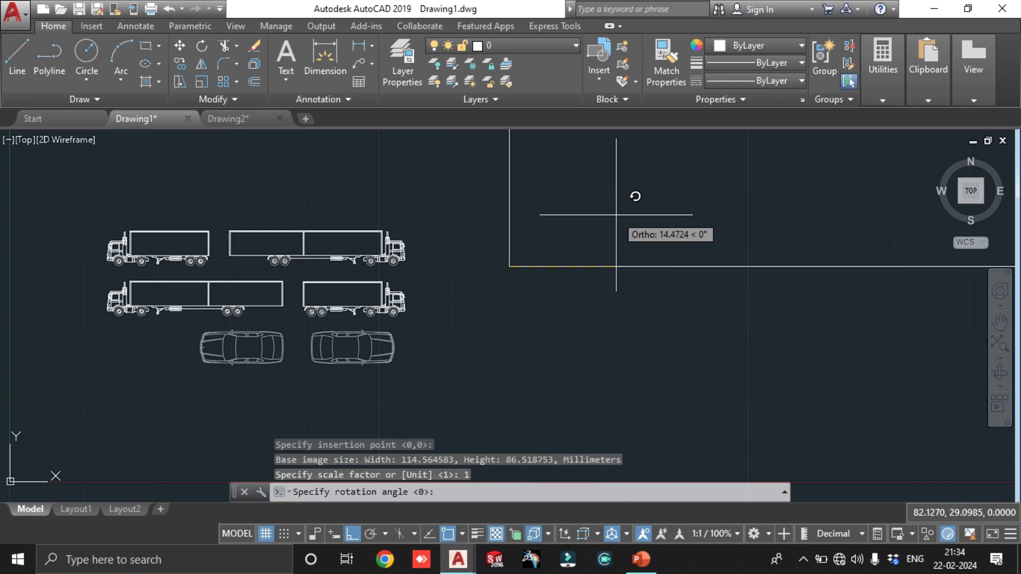
pyautogui.write('0')
pyautogui.press('Return')
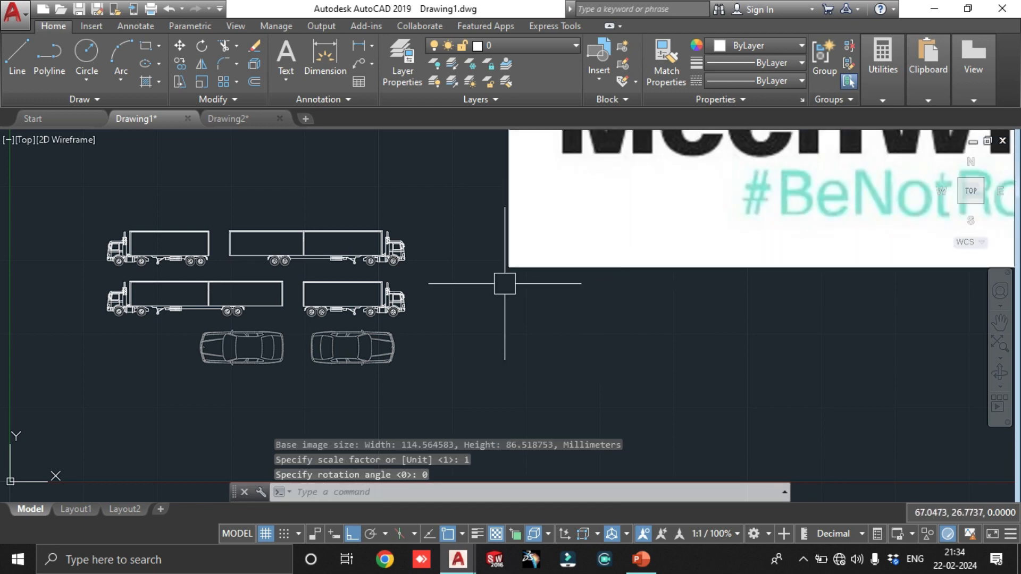
pyautogui.scroll(-10, 505, 283)
pyautogui.scroll(7, 600, 198)
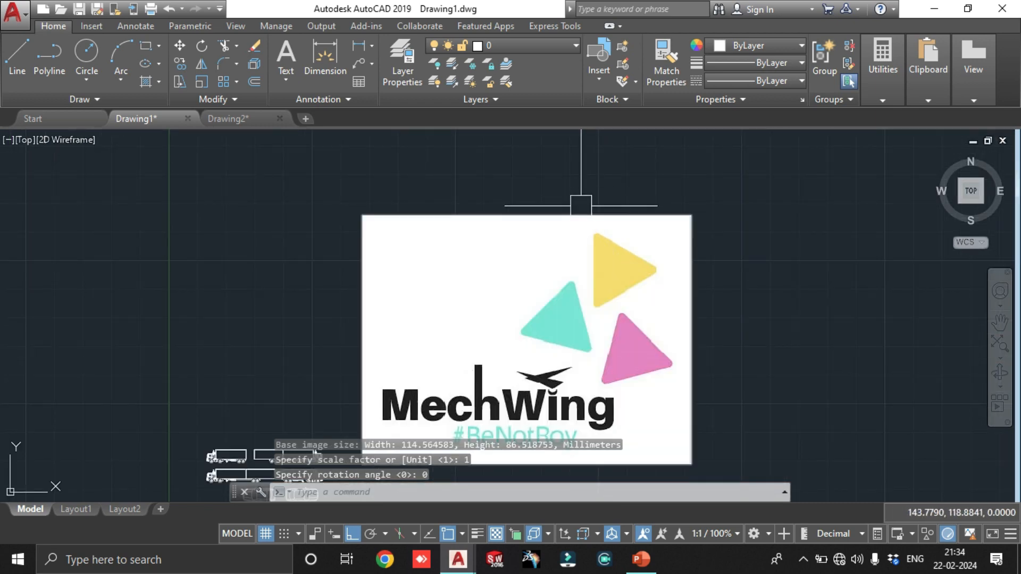
pyautogui.scroll(-4, 524, 239)
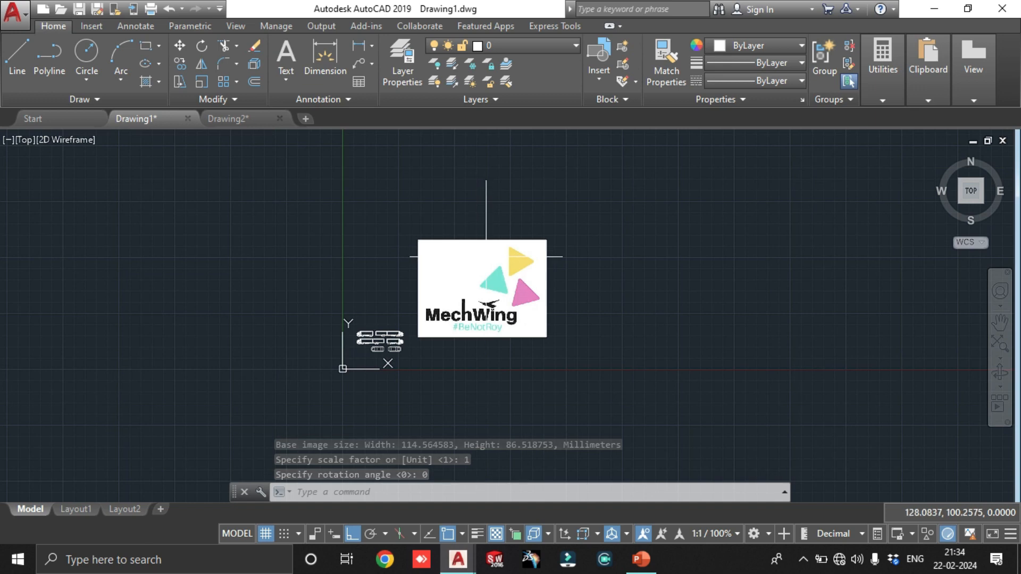
pyautogui.click(524, 239)
pyautogui.press('Escape')
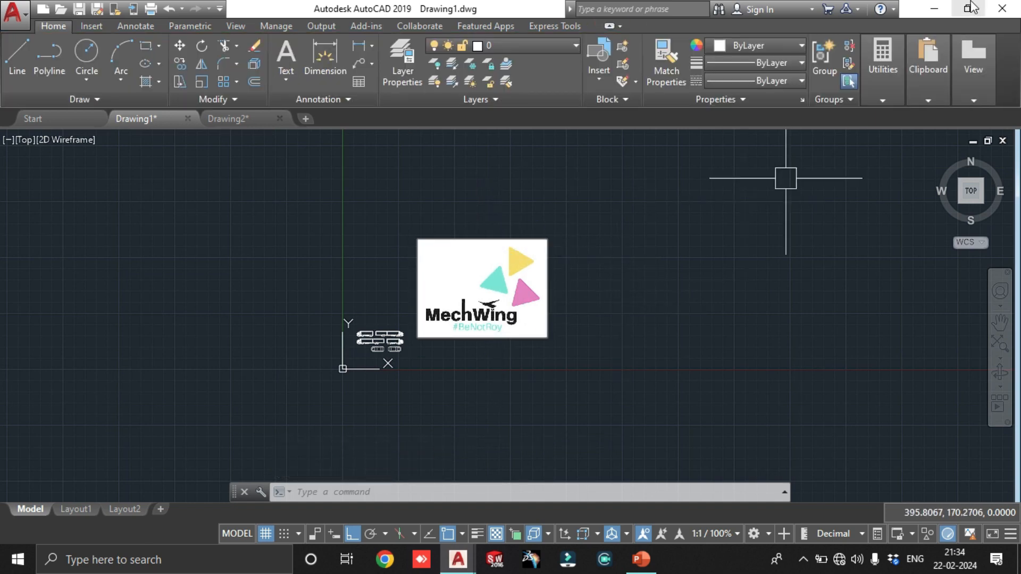
# - Switch to the desktop and open the Mechwing_New Delhi.xlsx workbook
pyautogui.click(934, 9)
pyautogui.doubleClick(27, 120)
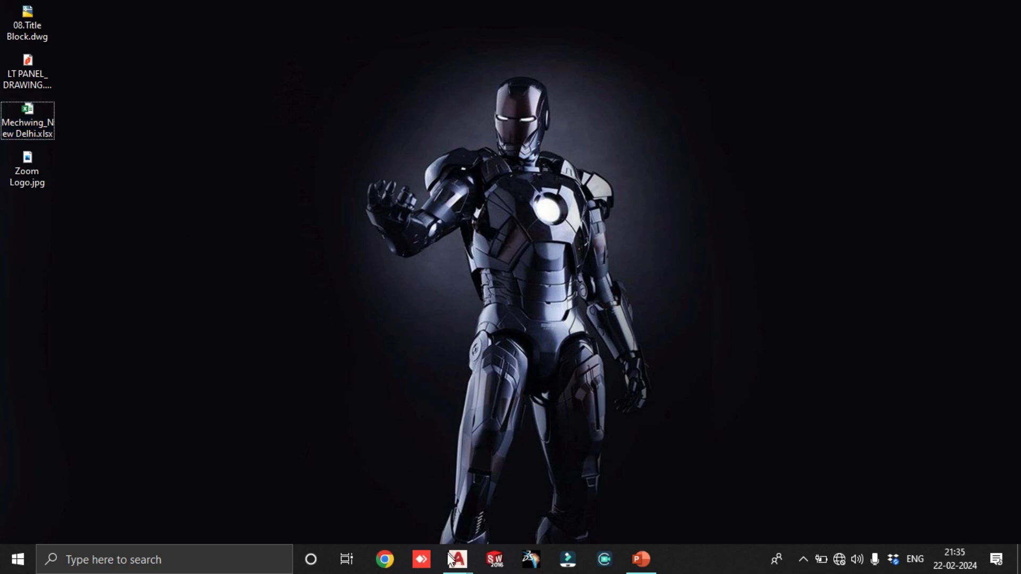
# - Return to Drawing1 in a maximized AutoCAD window and paste the copied Excel table beside the logo with Calibri, point size 11, text height 3.8806
pyautogui.moveTo(451, 559)
pyautogui.click(494, 518)
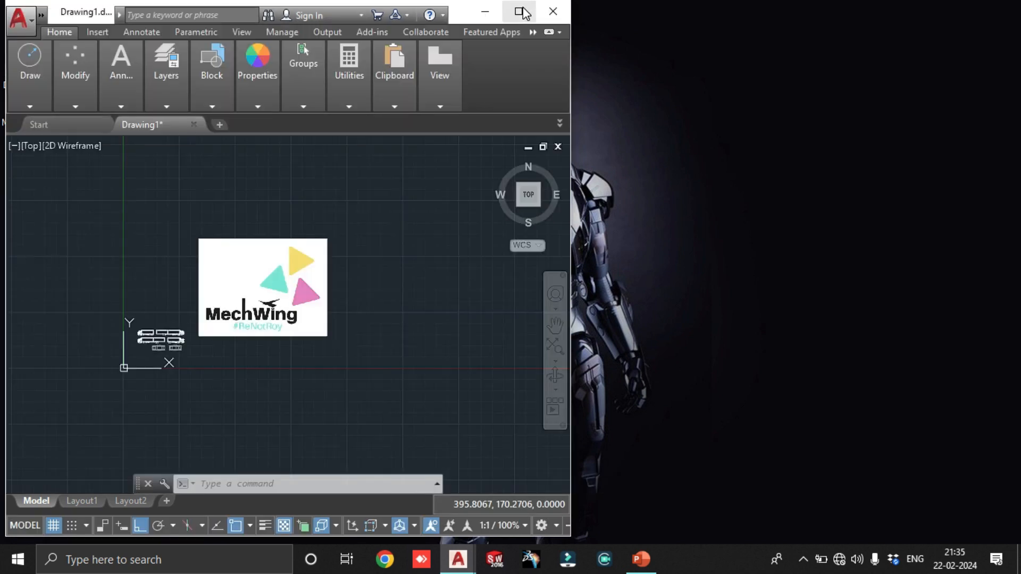
pyautogui.click(519, 10)
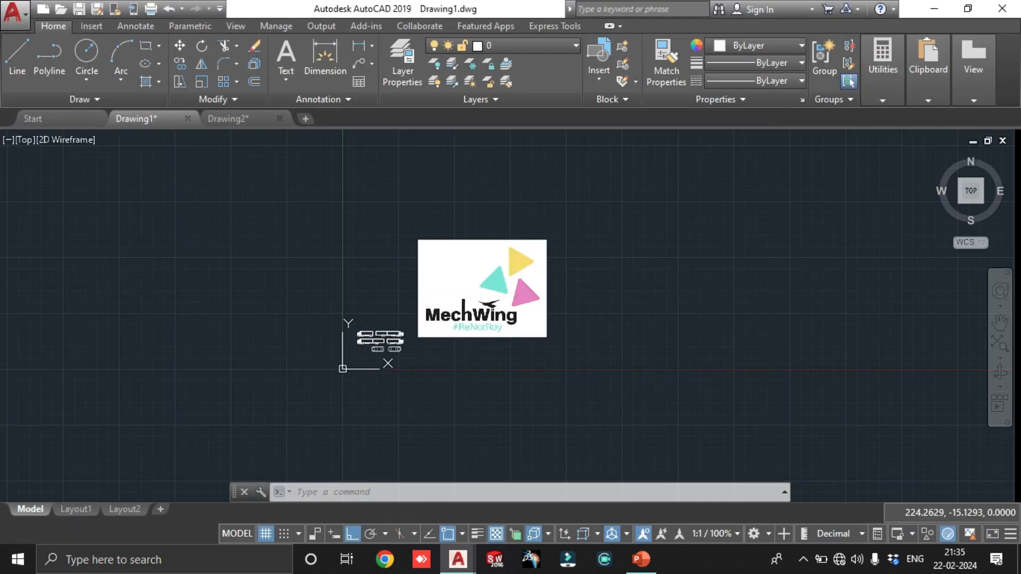
pyautogui.hotkey('ctrl', 'v')
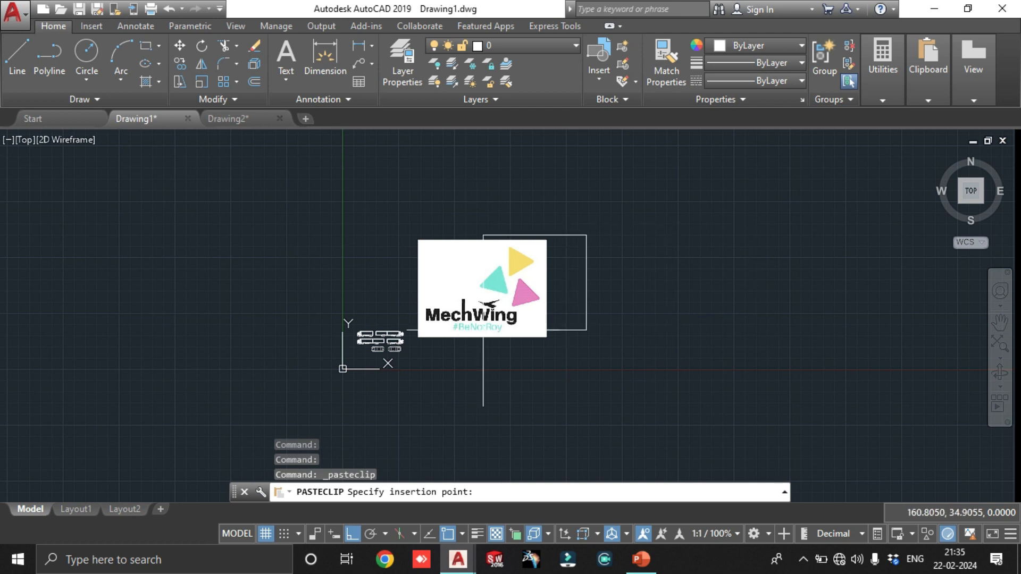
pyautogui.click(586, 335)
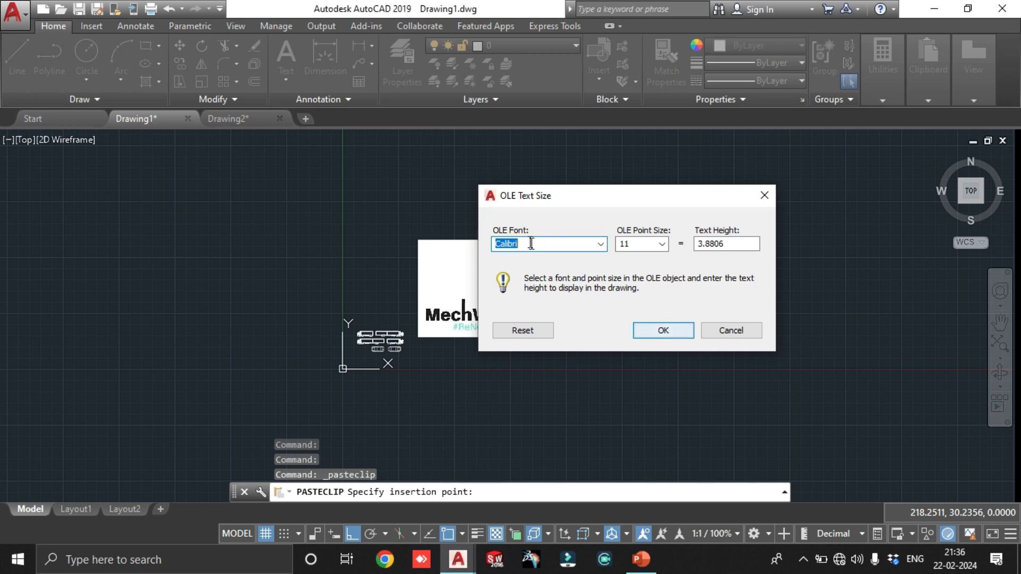
pyautogui.click(663, 331)
# - Examine the pasted fire alarm legend table up close, including its title rows, items and quantities
pyautogui.scroll(5, 718, 326)
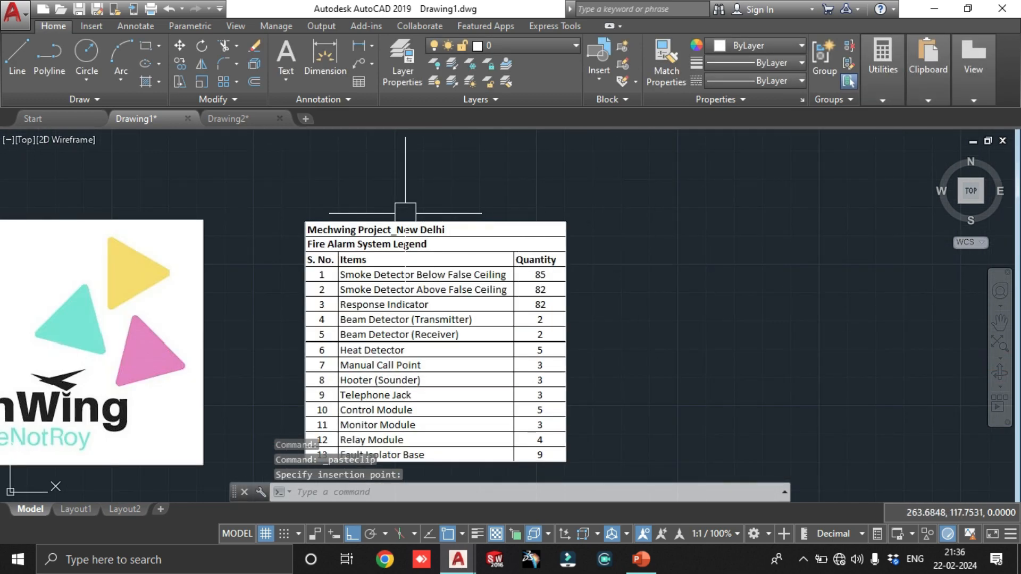
pyautogui.moveTo(335, 234); pyautogui.dragTo(395, 238, button='middle')
pyautogui.scroll(4, 395, 237)
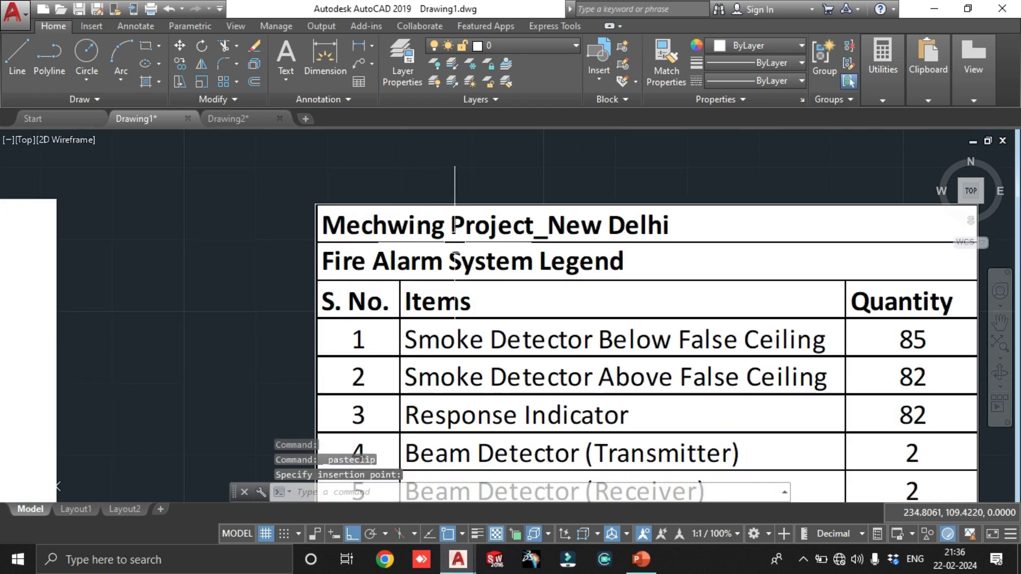
pyautogui.scroll(-2, 595, 237)
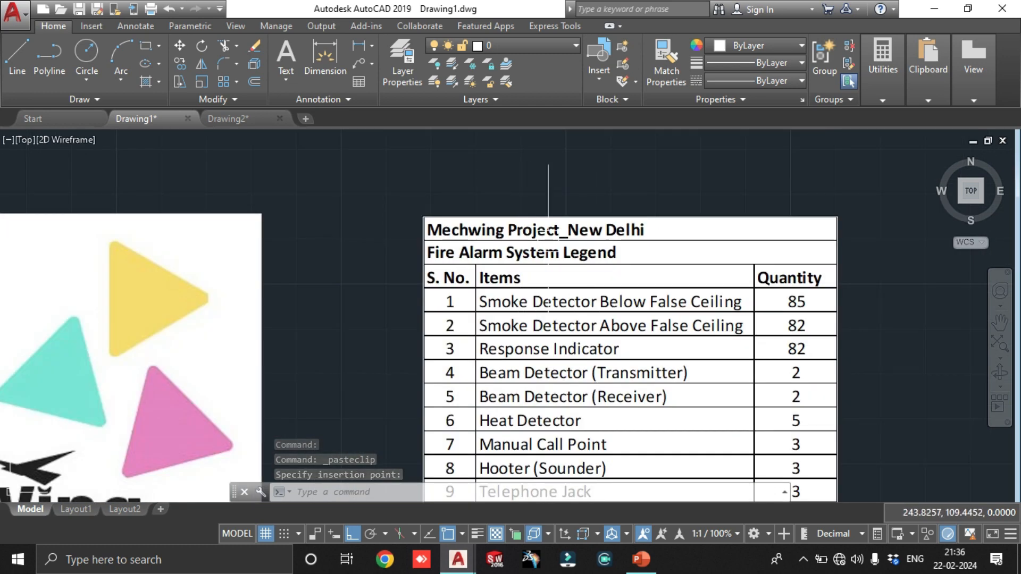
pyautogui.scroll(-3, 593, 240)
pyautogui.scroll(3, 593, 240)
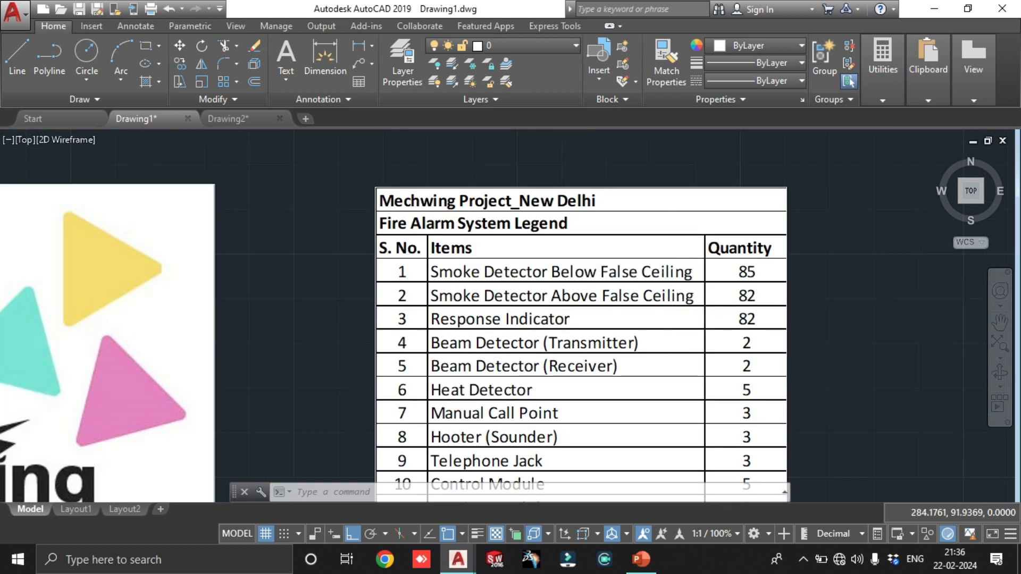
pyautogui.scroll(-2, 672, 407)
pyautogui.scroll(2, 744, 303)
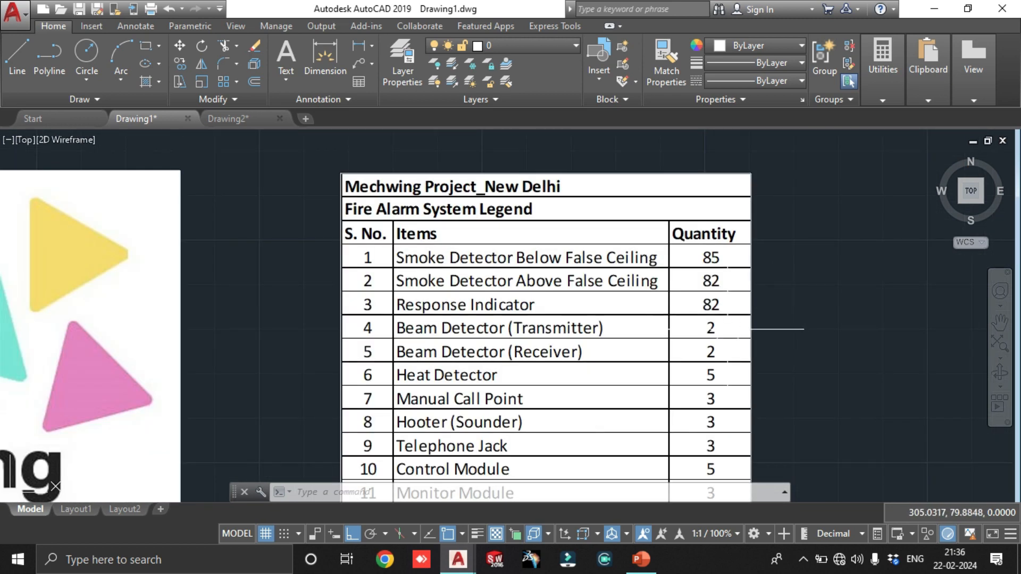
pyautogui.scroll(-4, 741, 320)
pyautogui.click(738, 320)
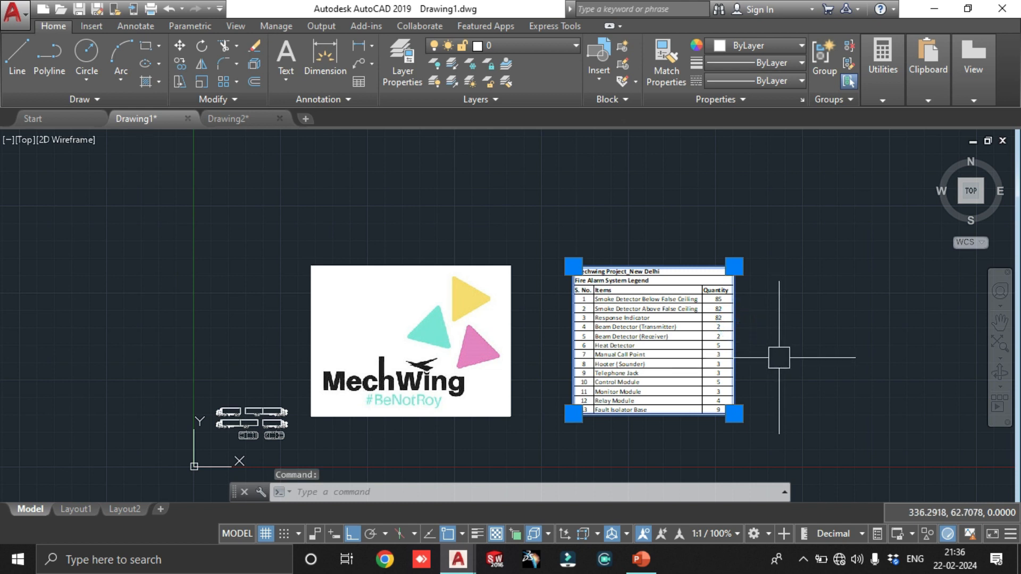
pyautogui.press('Escape')
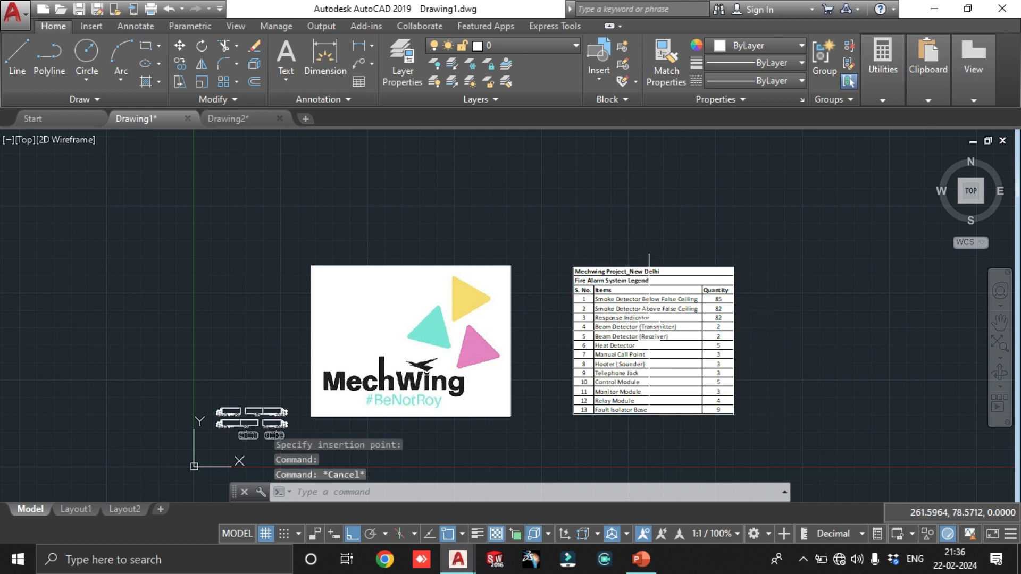
# - Open the pasted legend table's embedded worksheet for editing in a maximized Excel window
pyautogui.click(652, 330)
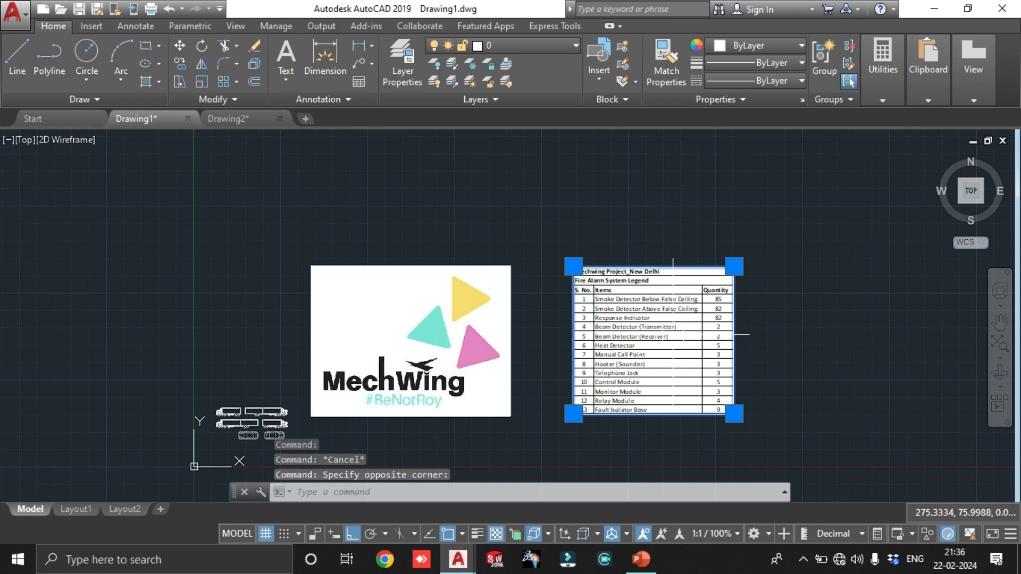
pyautogui.click(673, 334)
pyautogui.moveTo(673, 335); pyautogui.dragTo(650, 335)
pyautogui.doubleClick(650, 335)
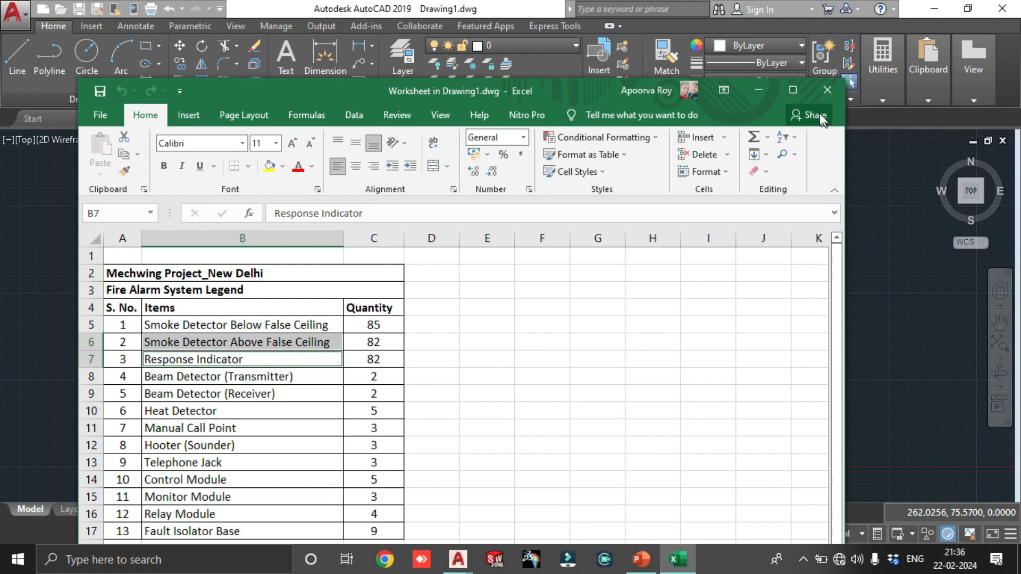
pyautogui.click(793, 91)
pyautogui.scroll(-3, 319, 290)
pyautogui.click(358, 289)
pyautogui.scroll(3, 212, 287)
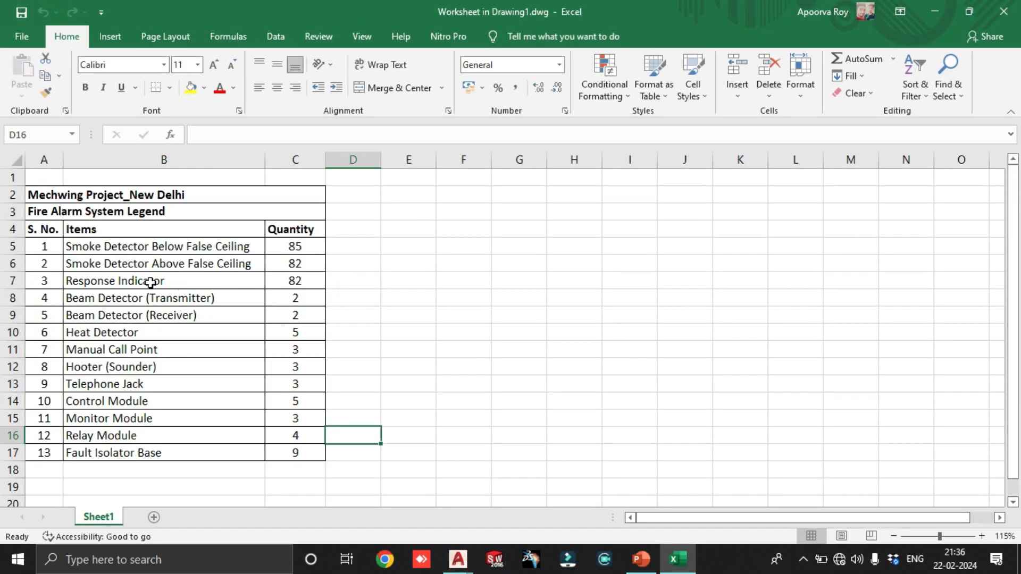
pyautogui.click(85, 277)
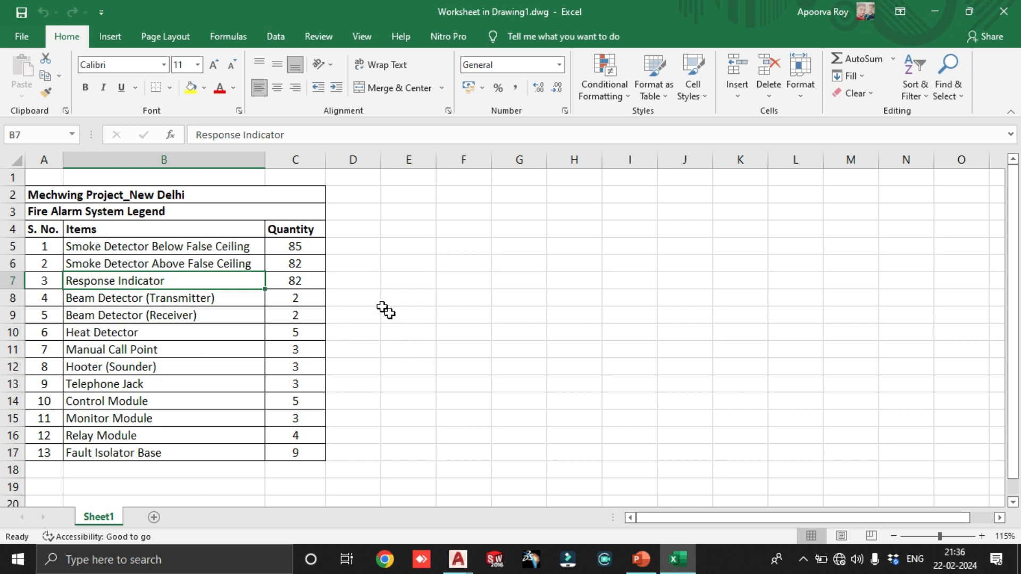
# - Set the quantity of Smoke Detector Below False Ceiling to 90, close the worksheet and check that entry in the drawing's table
pyautogui.click(299, 251)
pyautogui.write('90')
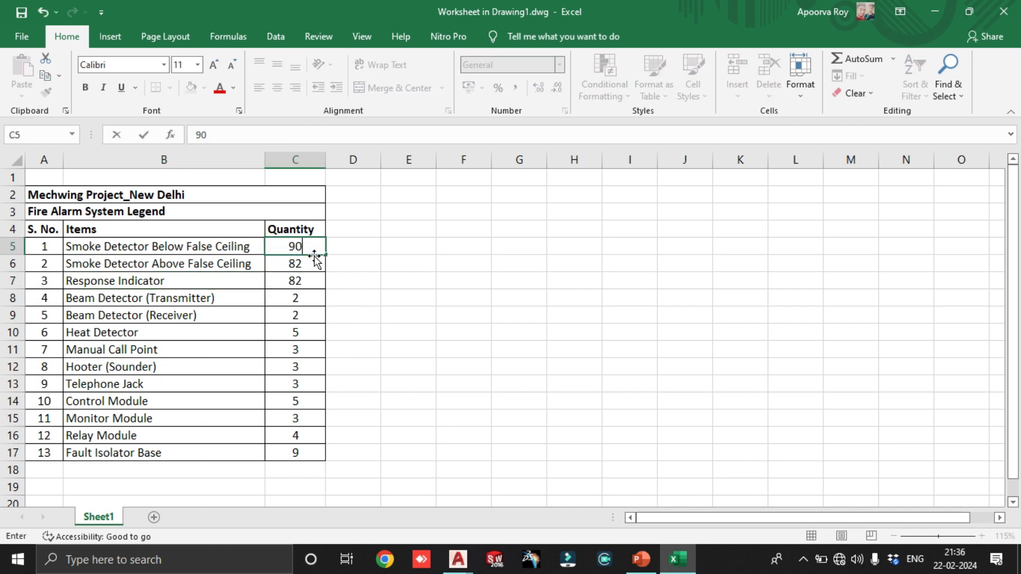
pyautogui.press('Return')
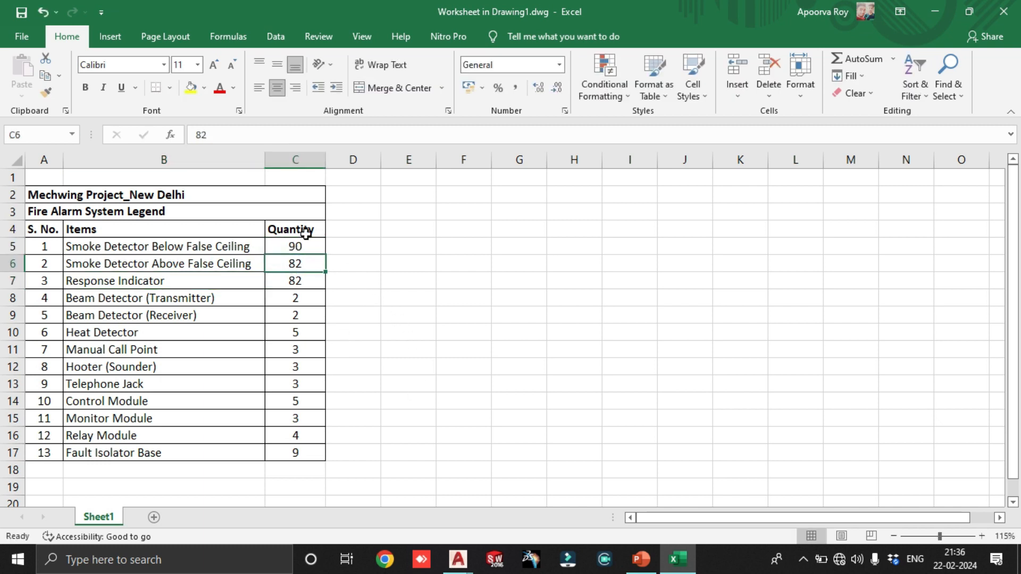
pyautogui.click(1003, 11)
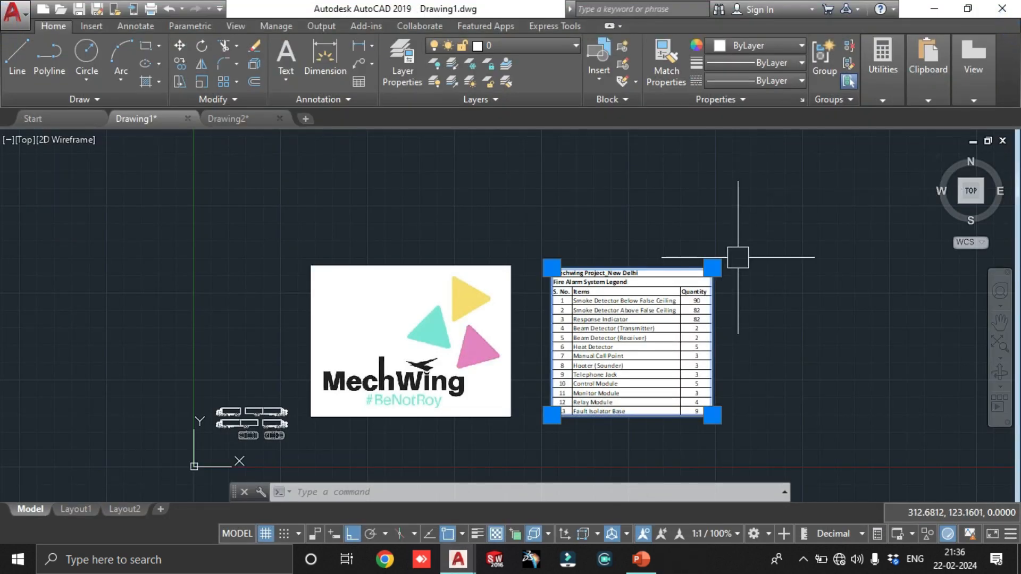
pyautogui.scroll(2, 699, 308)
pyautogui.scroll(4, 707, 307)
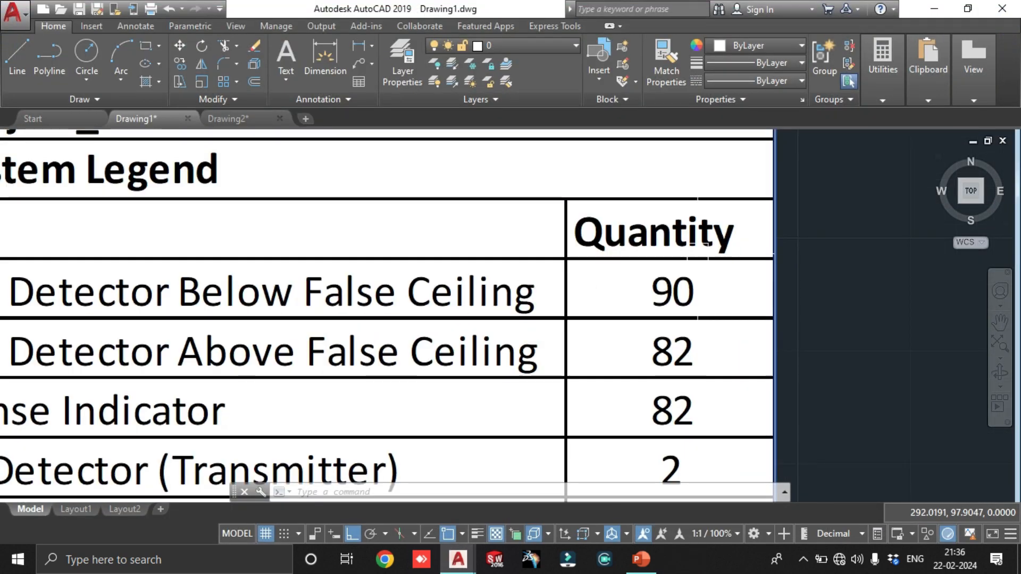
pyautogui.scroll(-3, 714, 316)
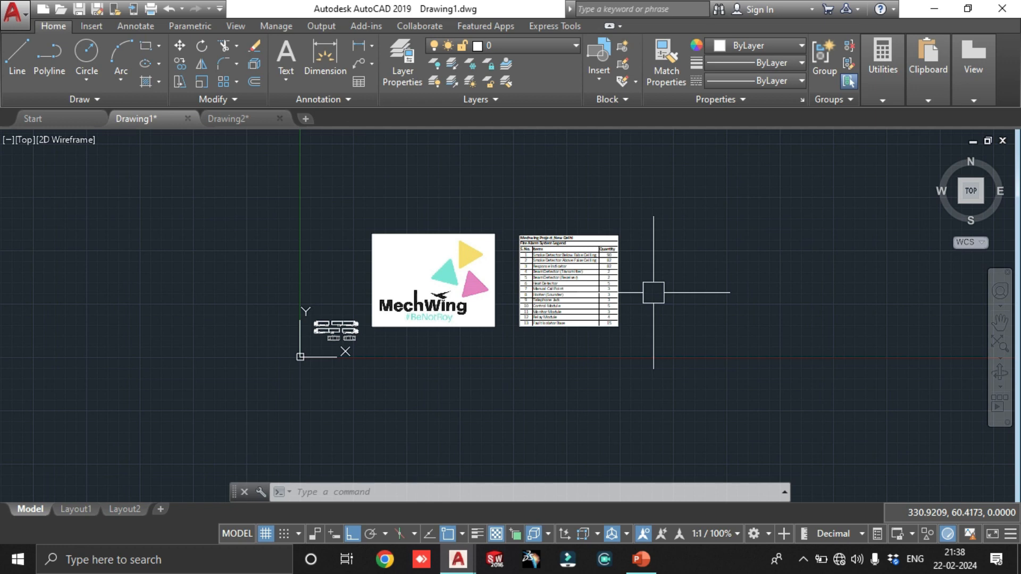
# - View the PowerPoint outline and return to Drawing1 in AutoCAD
pyautogui.click(640, 559)
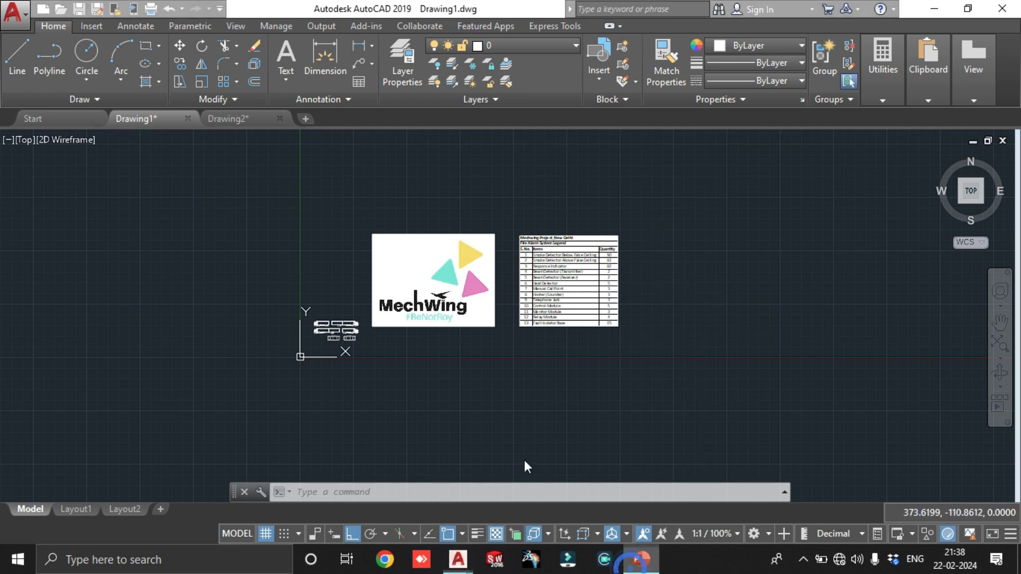
pyautogui.click(937, 12)
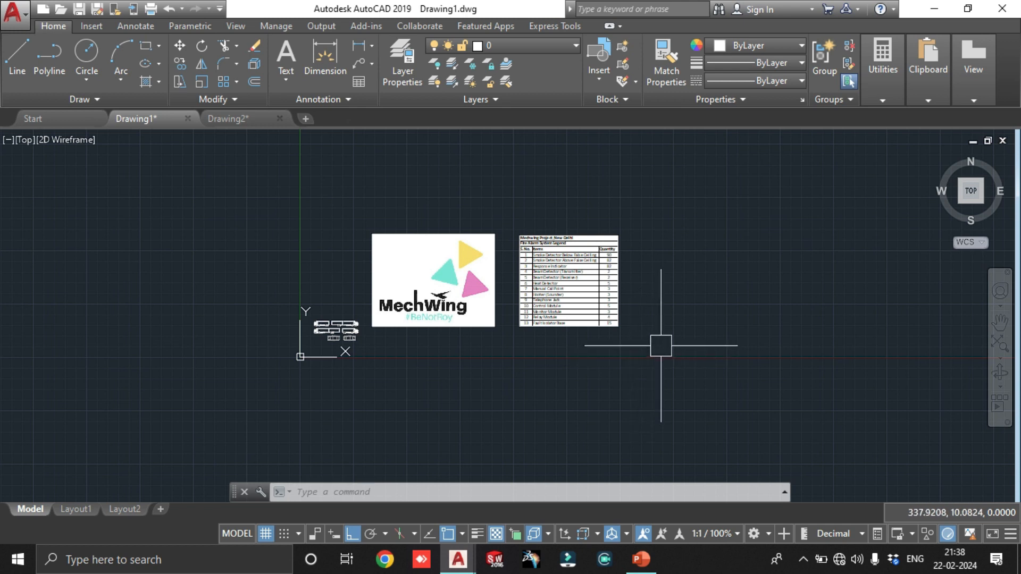
pyautogui.click(675, 361)
pyautogui.click(550, 219)
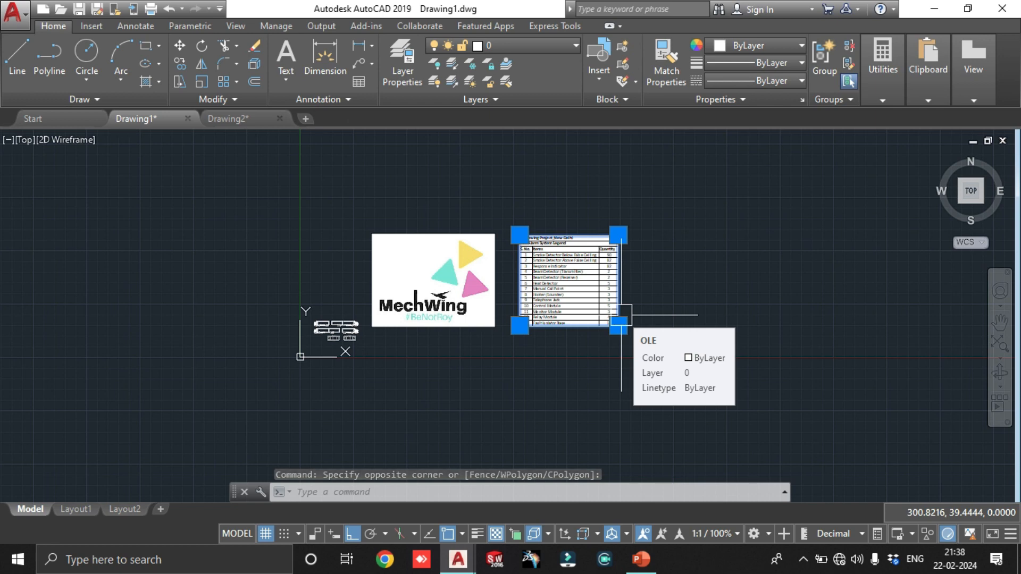
pyautogui.press('Escape')
# - Examine the clipboard commands available in Drawing1, including the Cut command and its description
pyautogui.scroll(8, 333, 342)
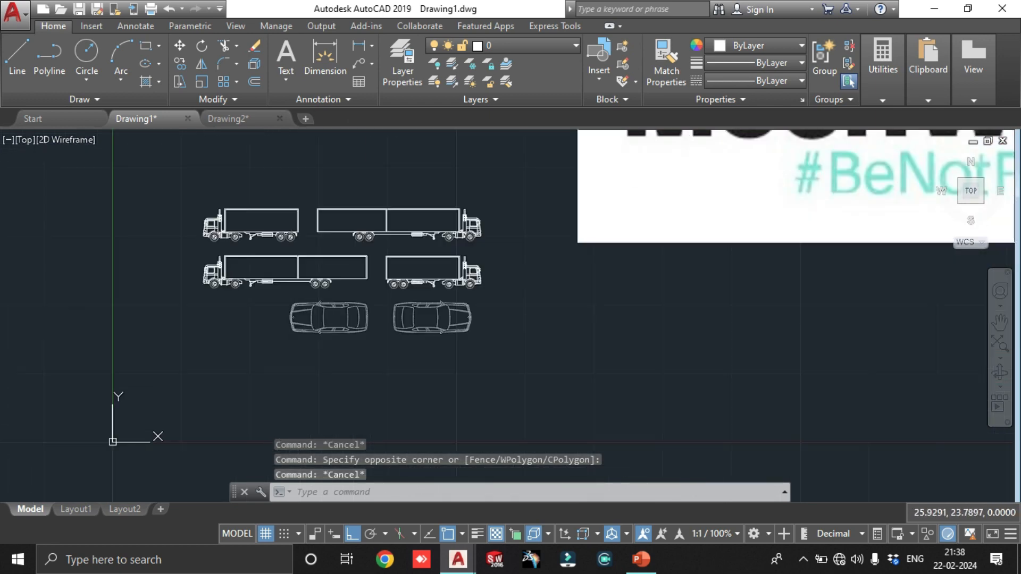
pyautogui.click(276, 278)
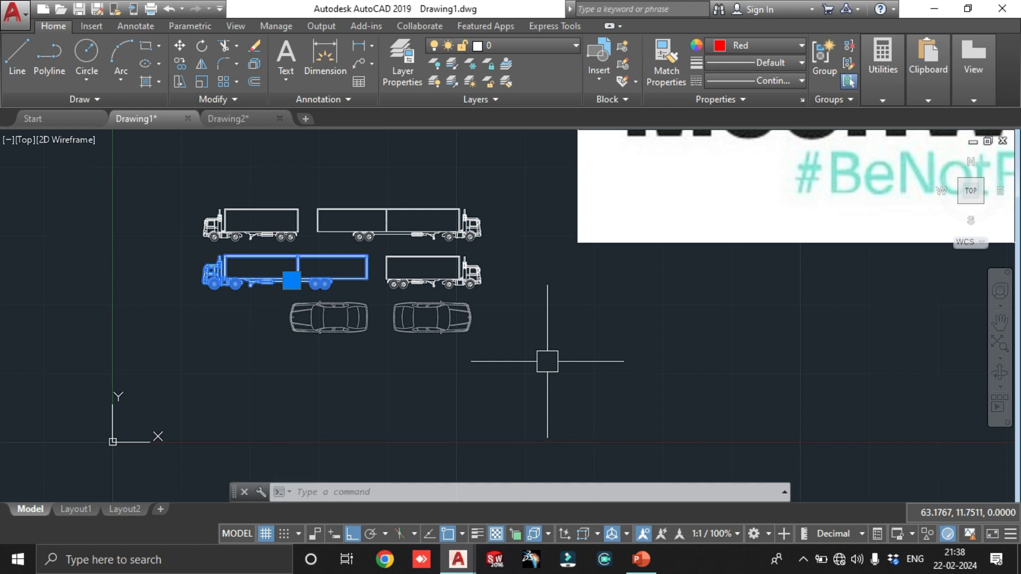
pyautogui.press('Escape')
pyautogui.rightClick(547, 313)
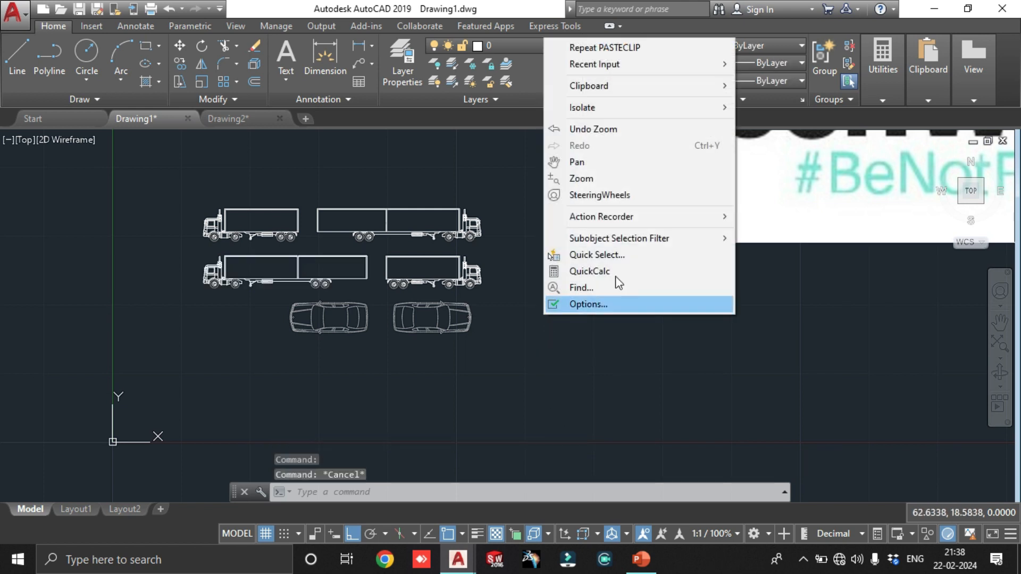
pyautogui.moveTo(606, 89)
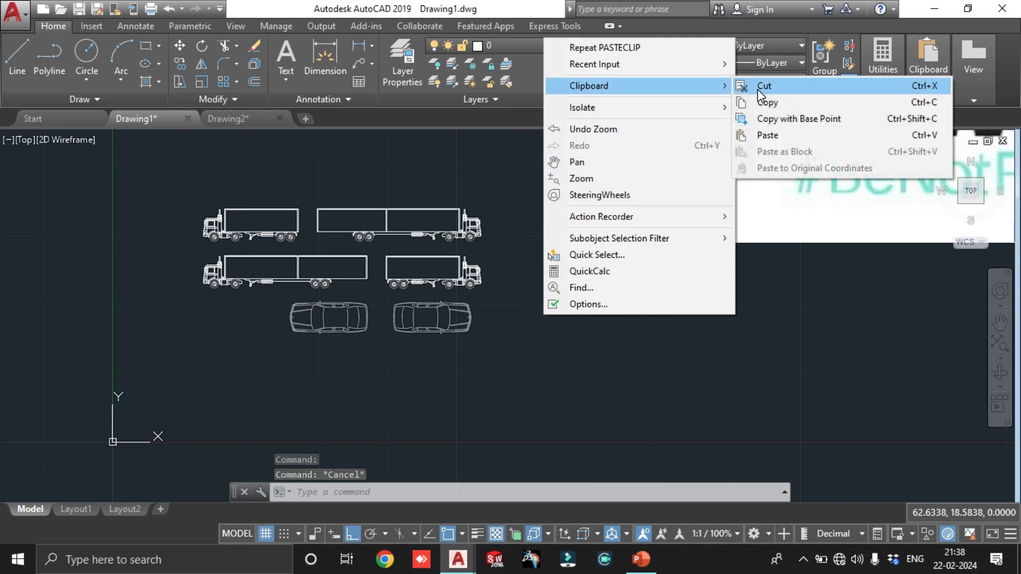
pyautogui.click(829, 366)
pyautogui.click(756, 258)
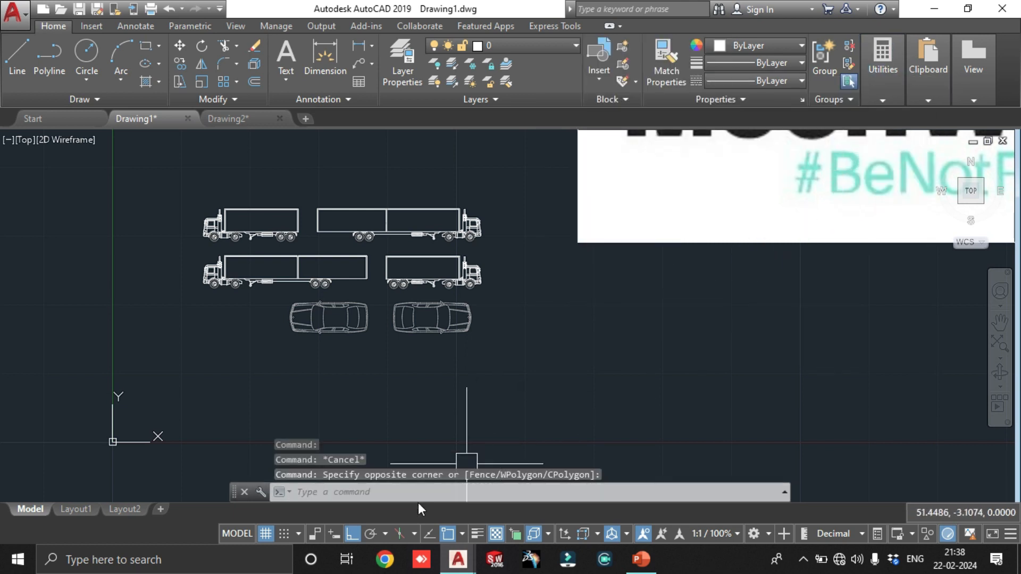
pyautogui.click(928, 85)
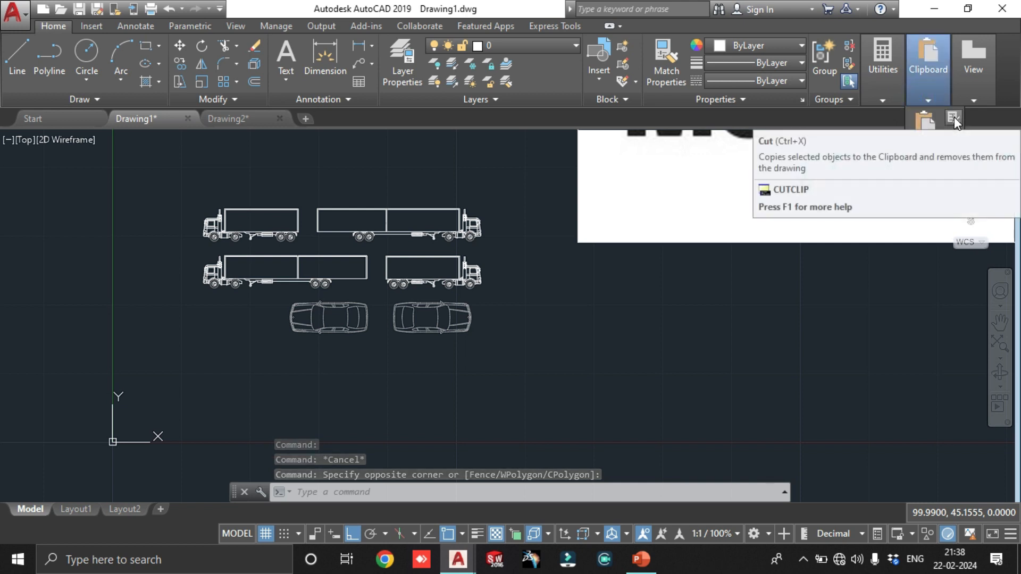
pyautogui.click(588, 336)
pyautogui.click(539, 396)
# - Look up the CUTCLIP command among the command line suggestions without running it
pyautogui.click(436, 491)
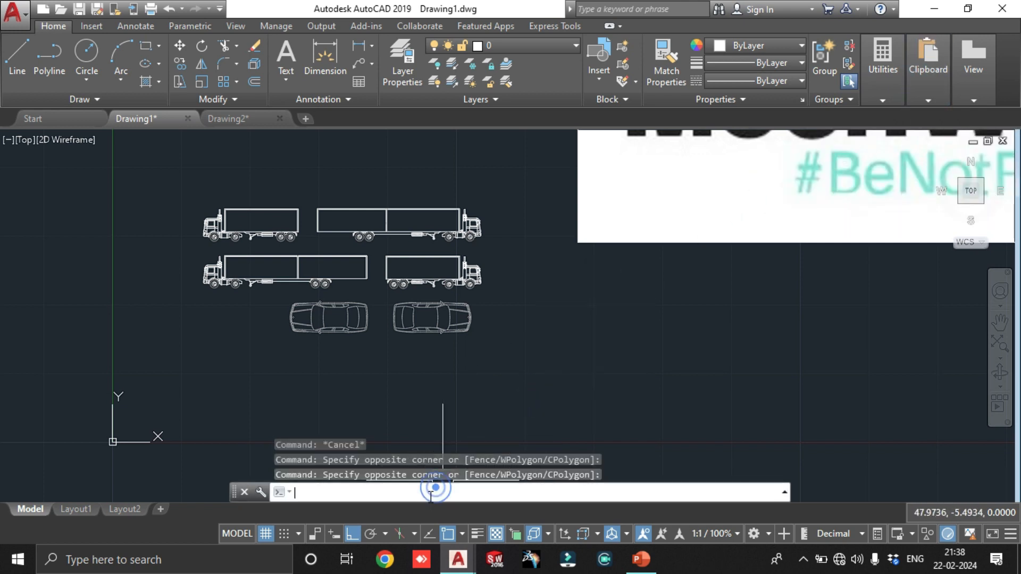
pyautogui.write('cut')
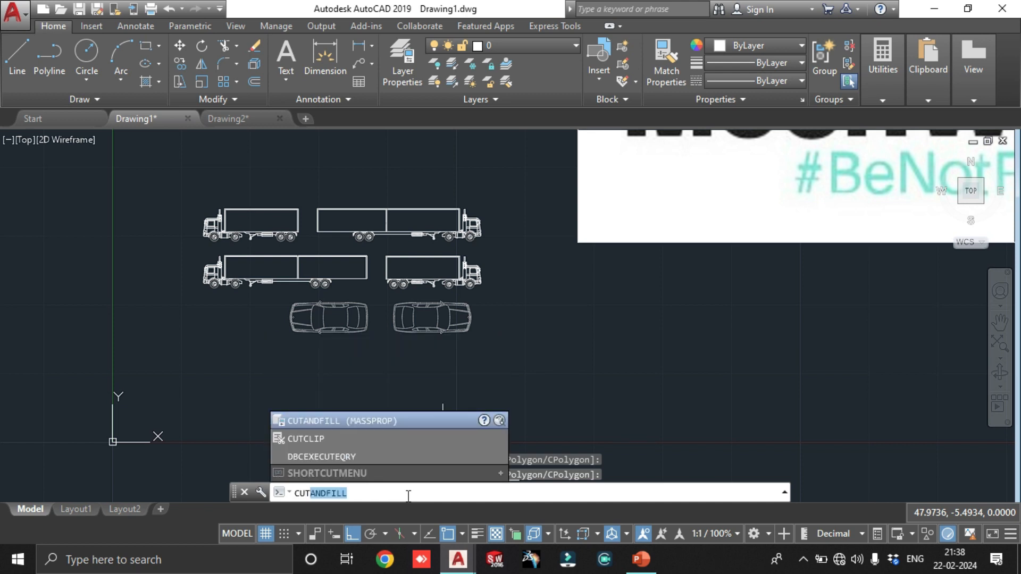
pyautogui.write('c')
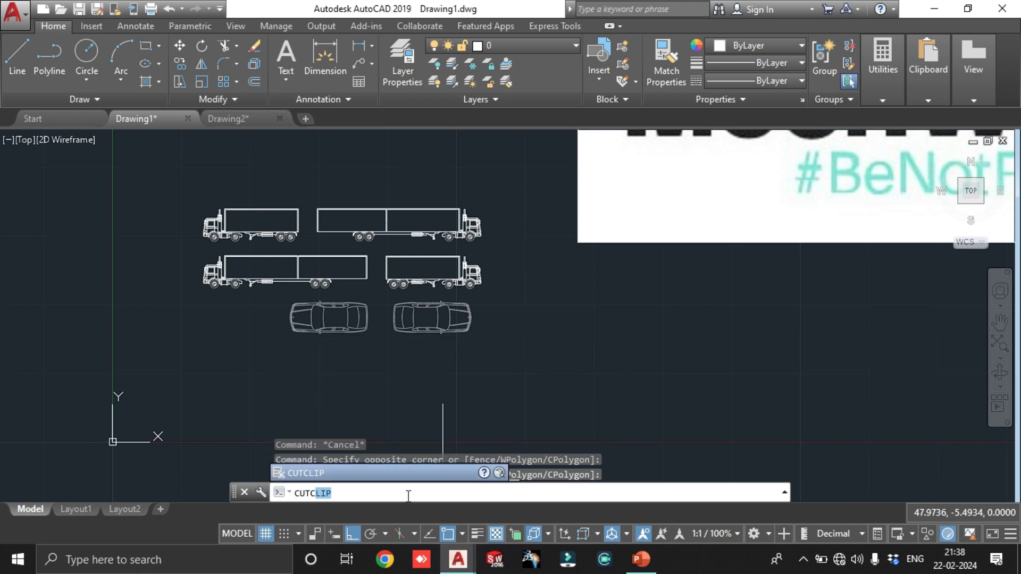
pyautogui.press('Escape')
# - Cut the left-facing double-trailer truck in the second row from Drawing1 and switch to Drawing2
pyautogui.click(239, 272)
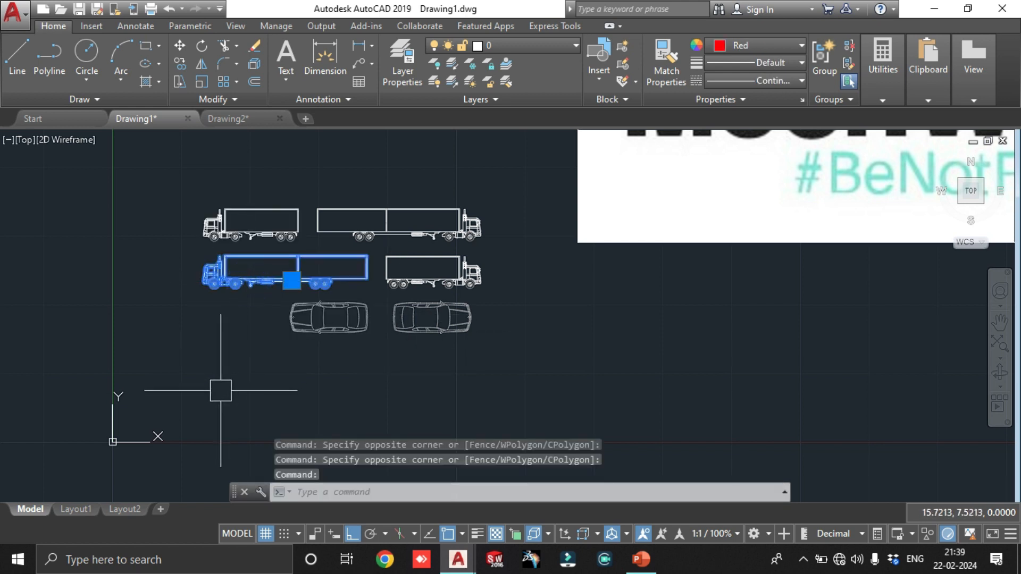
pyautogui.hotkey('ctrl', 'x')
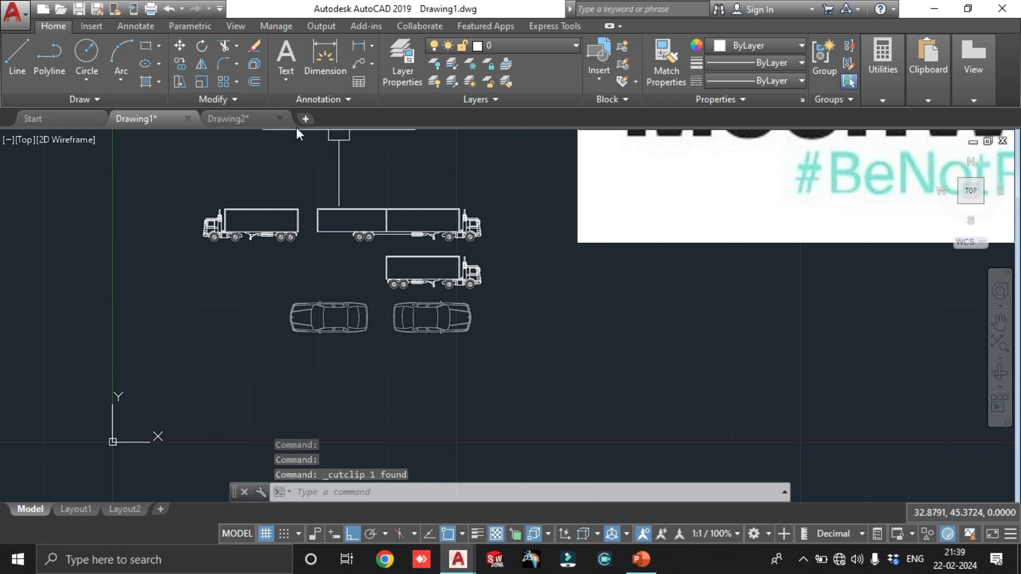
pyautogui.click(228, 114)
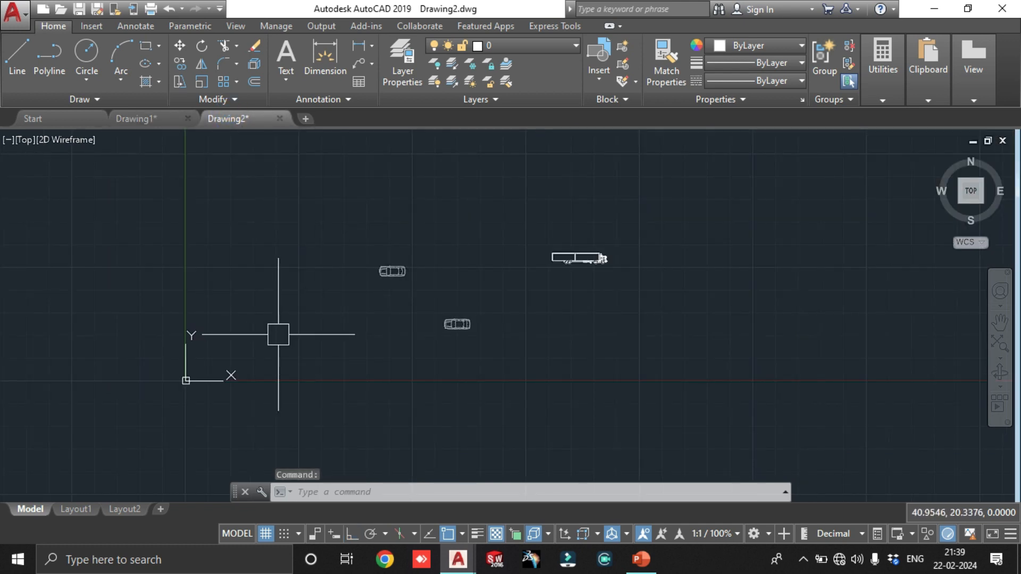
# - Paste the cut double-trailer truck into Drawing2 below the upper car, slightly to its left
pyautogui.hotkey('ctrl', 'v')
pyautogui.click(248, 359)
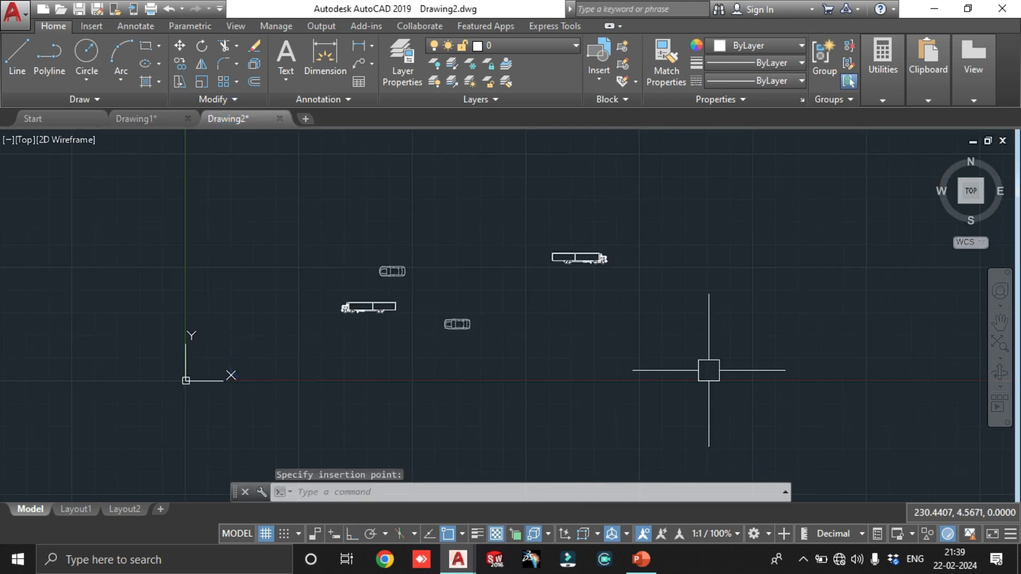
pyautogui.scroll(8, 374, 316)
pyautogui.scroll(-6, 372, 324)
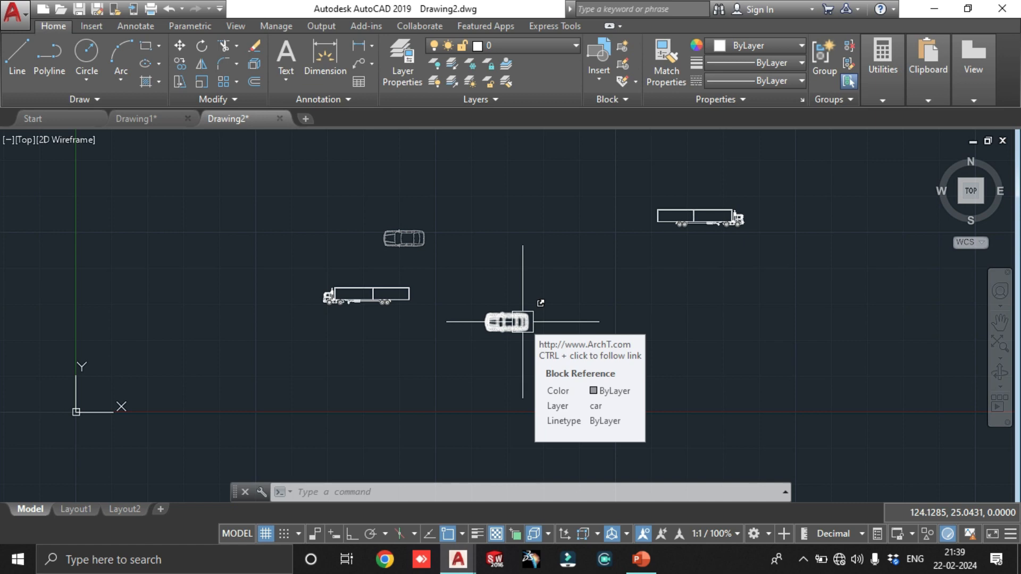
# - Switch to Drawing1 in a maximized window and check the PowerPoint command outline before returning to the drawing
pyautogui.click(934, 9)
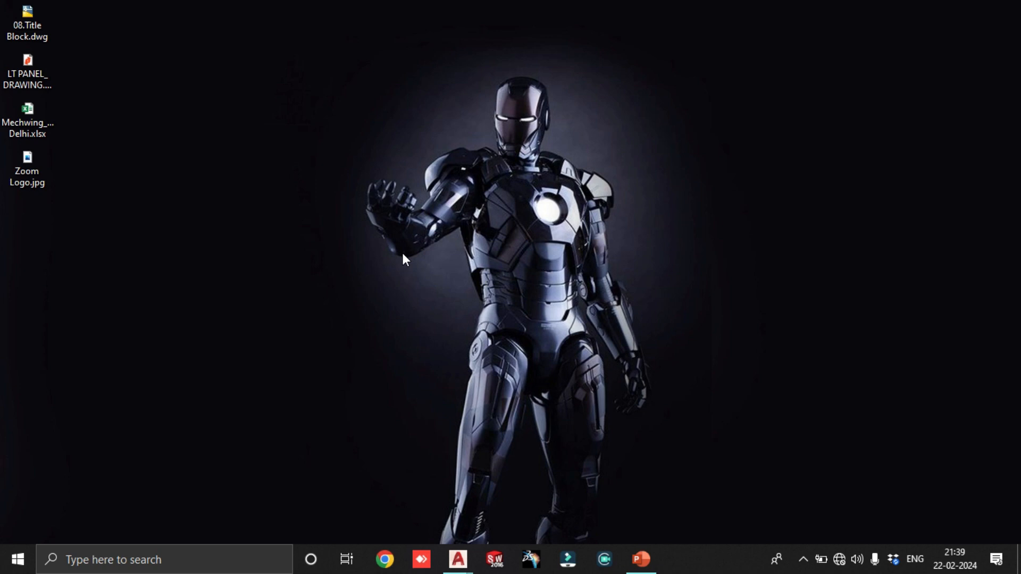
pyautogui.moveTo(457, 559)
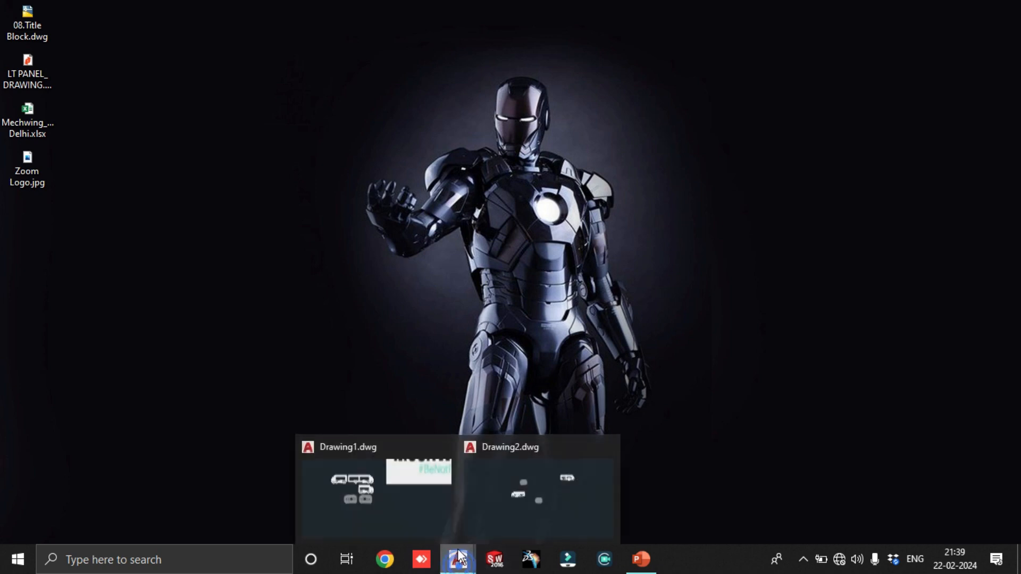
pyautogui.click(381, 490)
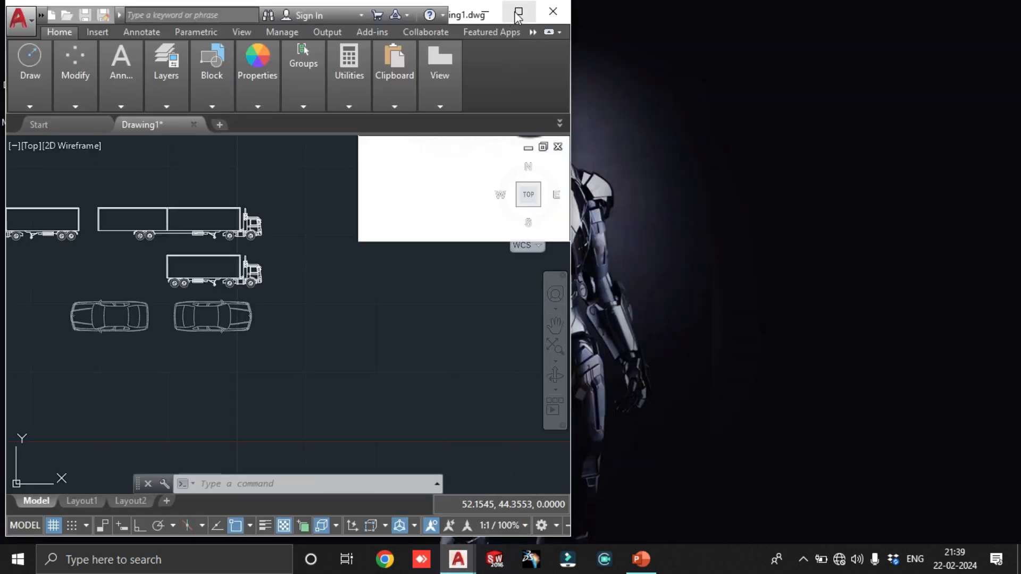
pyautogui.click(518, 11)
pyautogui.click(641, 559)
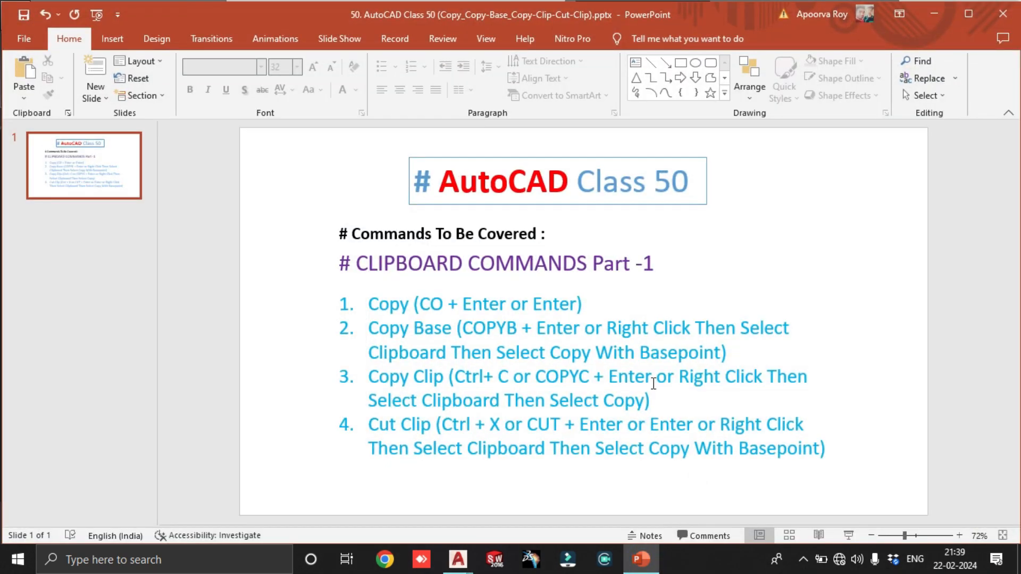
pyautogui.click(934, 14)
# - Delete the two groups of copied vehicle blocks below the Excel table in Drawing1
pyautogui.scroll(2, 565, 255)
pyautogui.scroll(-3, 525, 287)
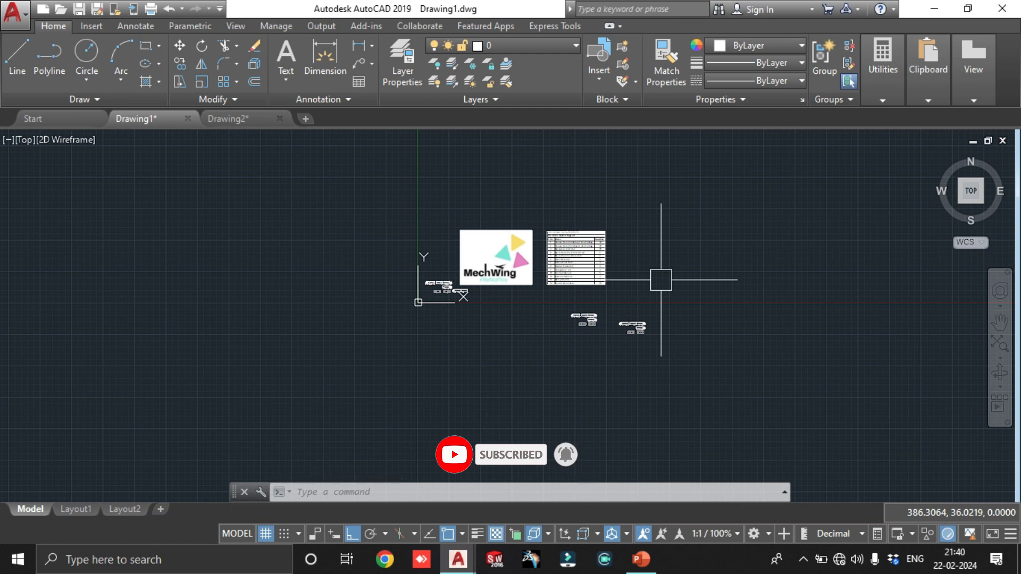
pyautogui.click(547, 300)
pyautogui.click(726, 366)
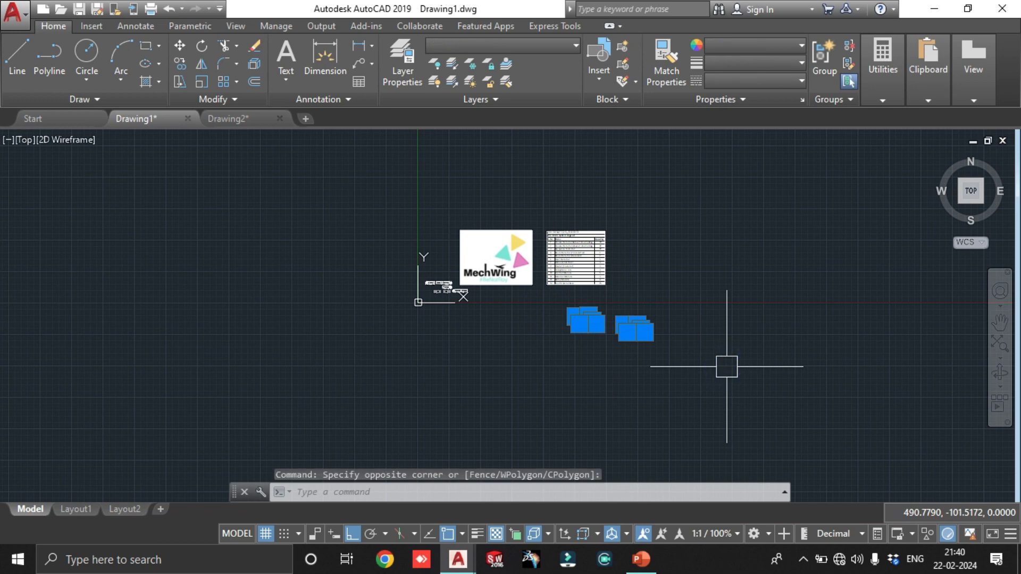
pyautogui.press('Delete')
# - Return from the PowerPoint outline to Drawing1 and view the remaining truck and car blocks
pyautogui.scroll(2, 724, 365)
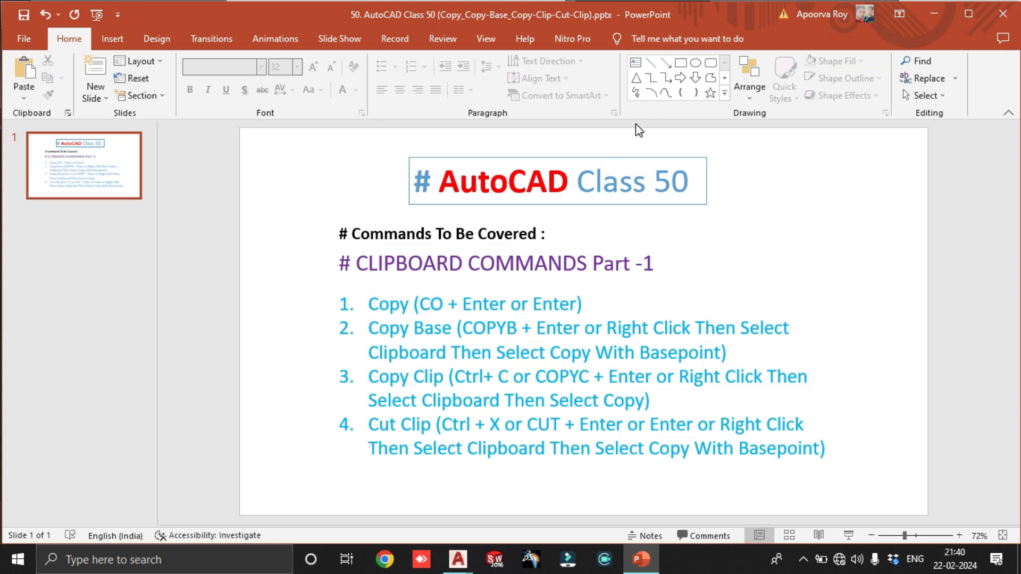
pyautogui.click(946, 17)
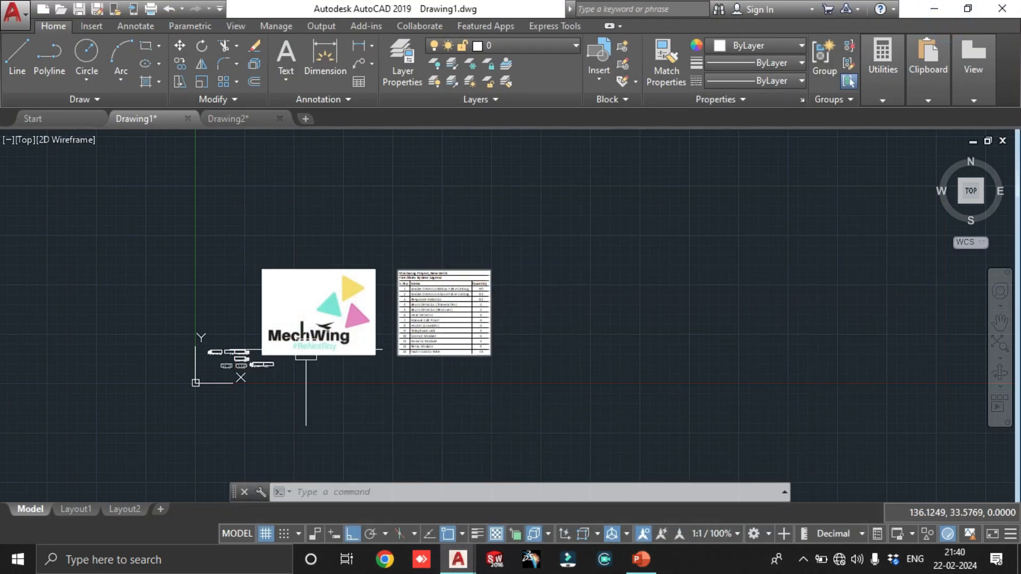
pyautogui.scroll(8, 305, 353)
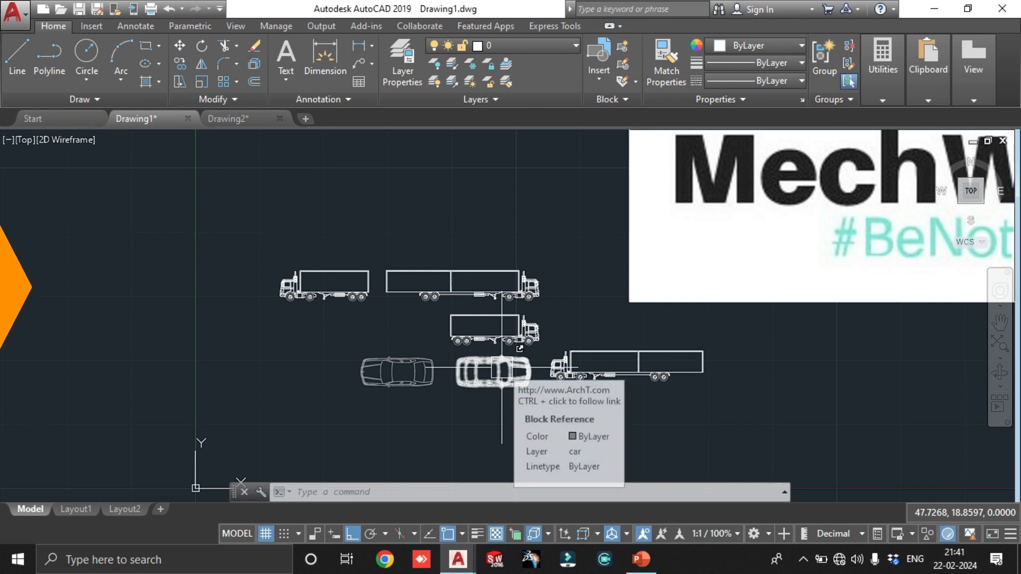